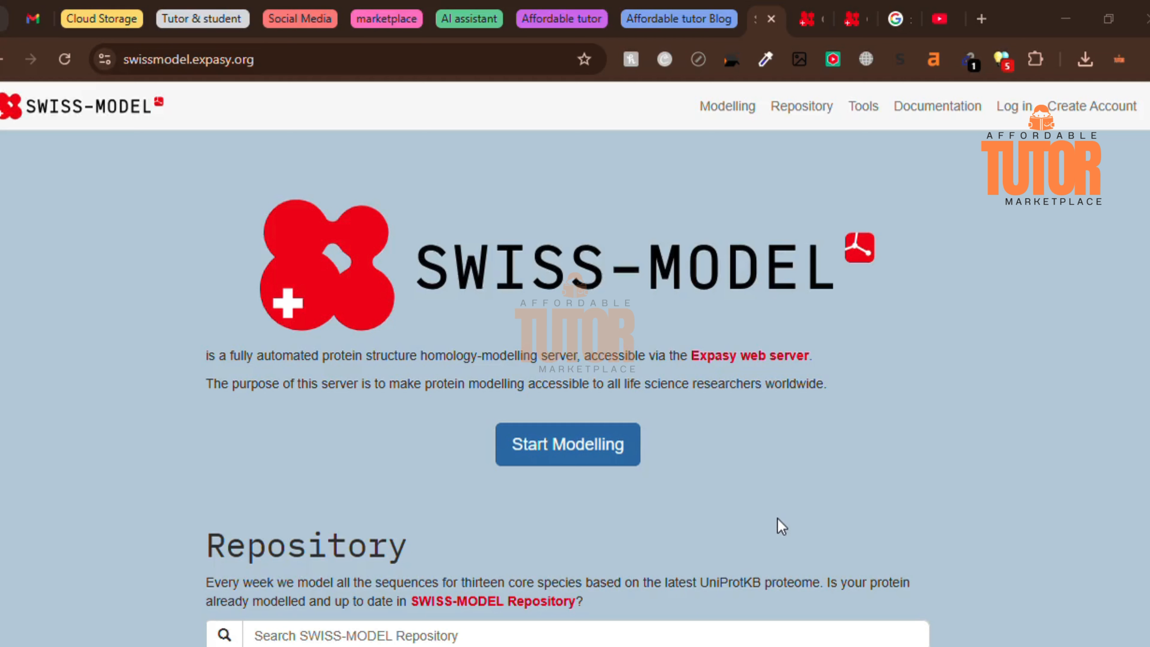
- Search the SWISS-MODEL Repository for egfr and return to the home page after viewing the matches
{"action": "scroll", "coordinate": [294, 410], "scroll_direction": "down", "scroll_amount": 2}
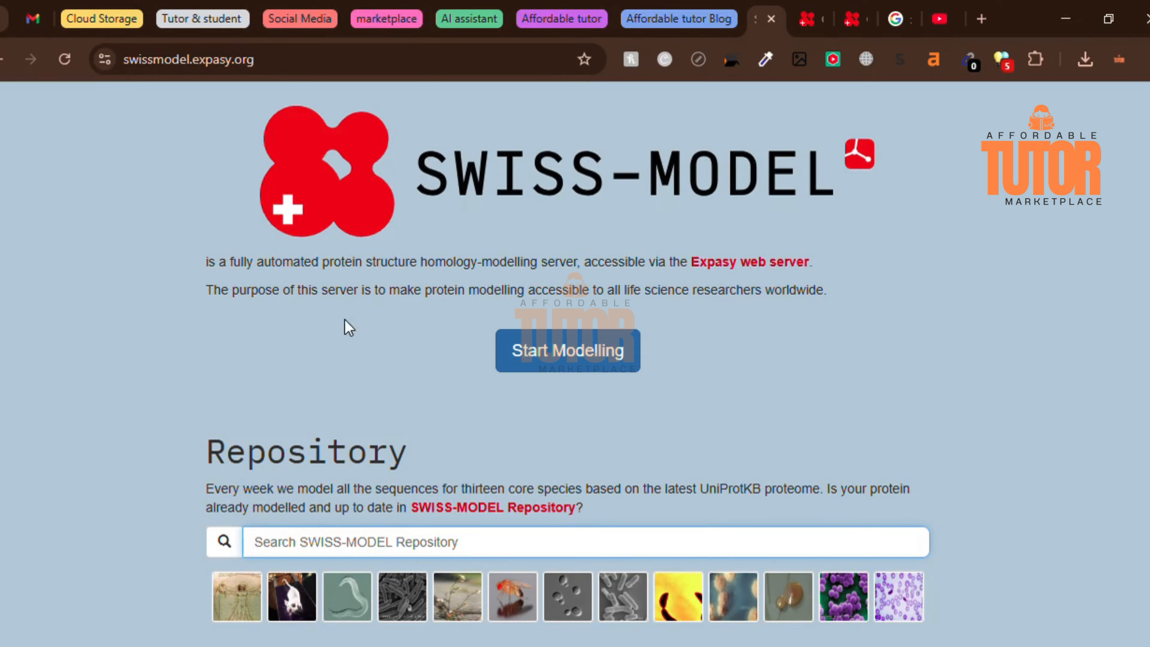
{"action": "scroll", "coordinate": [365, 353], "scroll_direction": "down", "scroll_amount": 2}
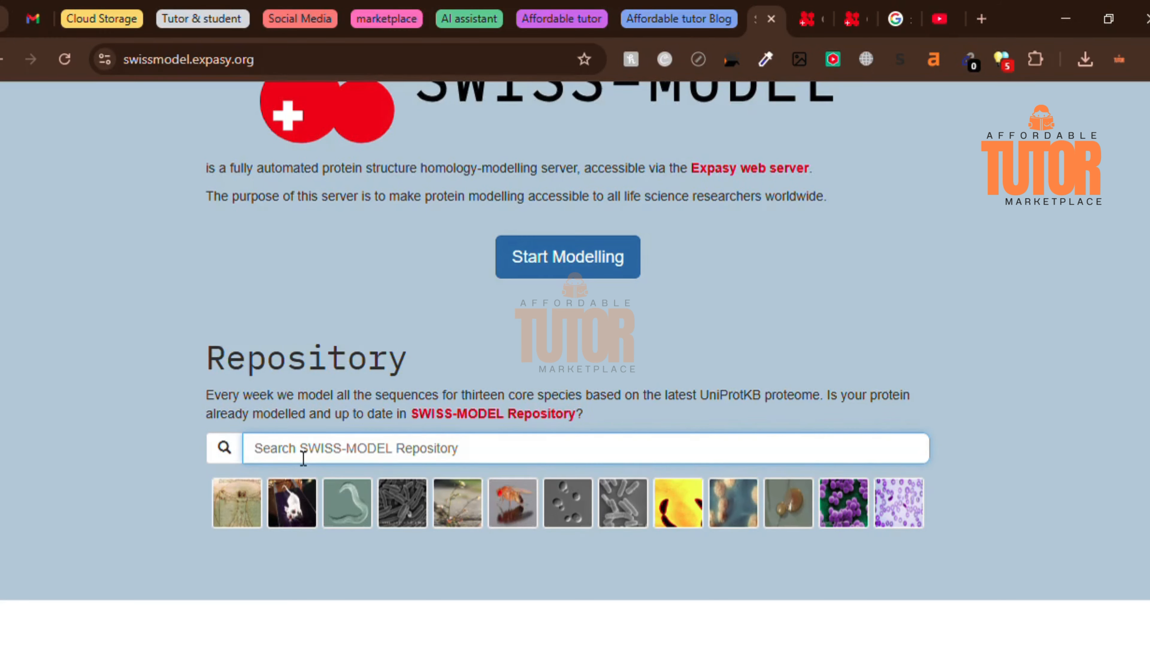
{"action": "type", "text": "e"}
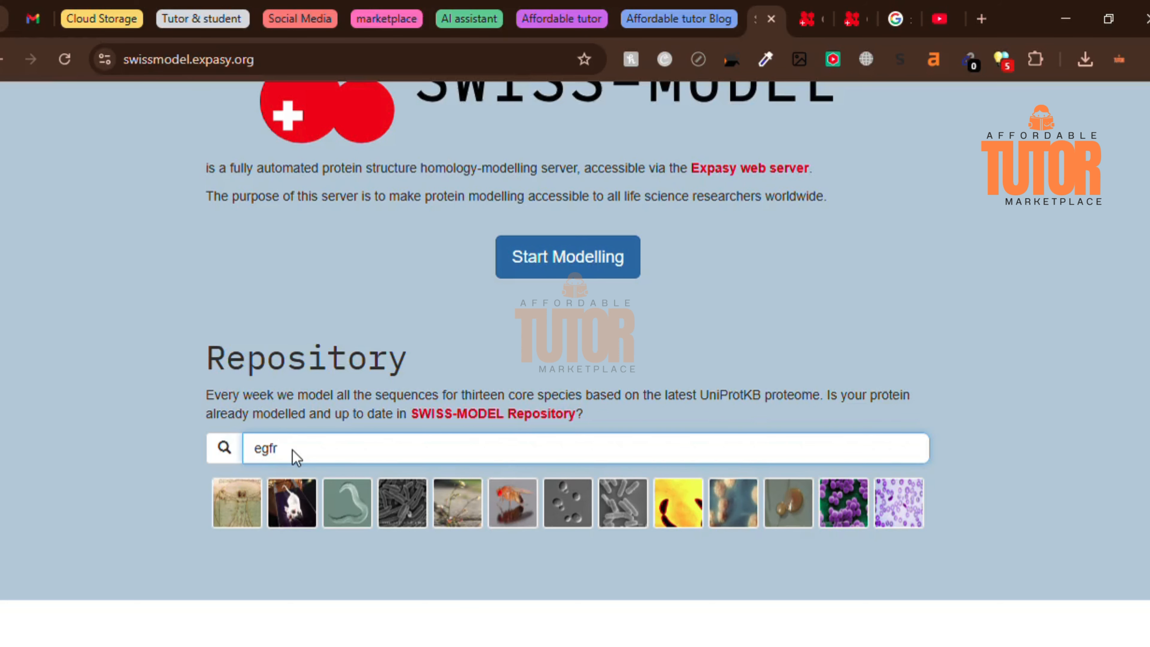
{"action": "type", "text": "gfr"}
{"action": "key", "text": "Return"}
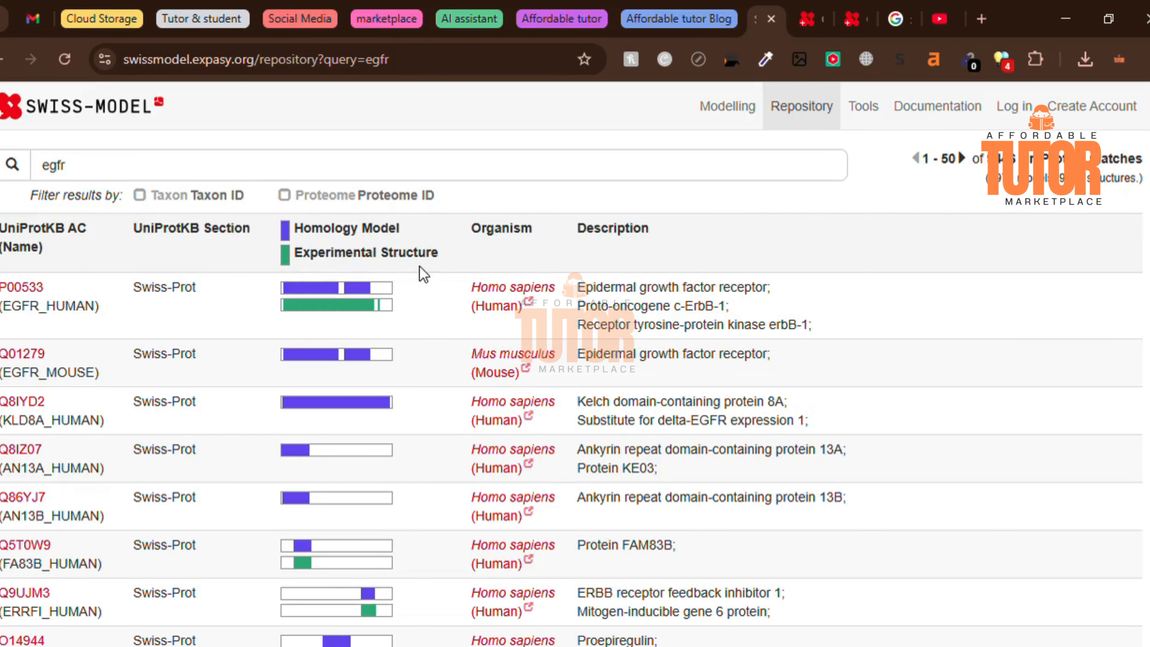
{"action": "left_click", "coordinate": [2, 60]}
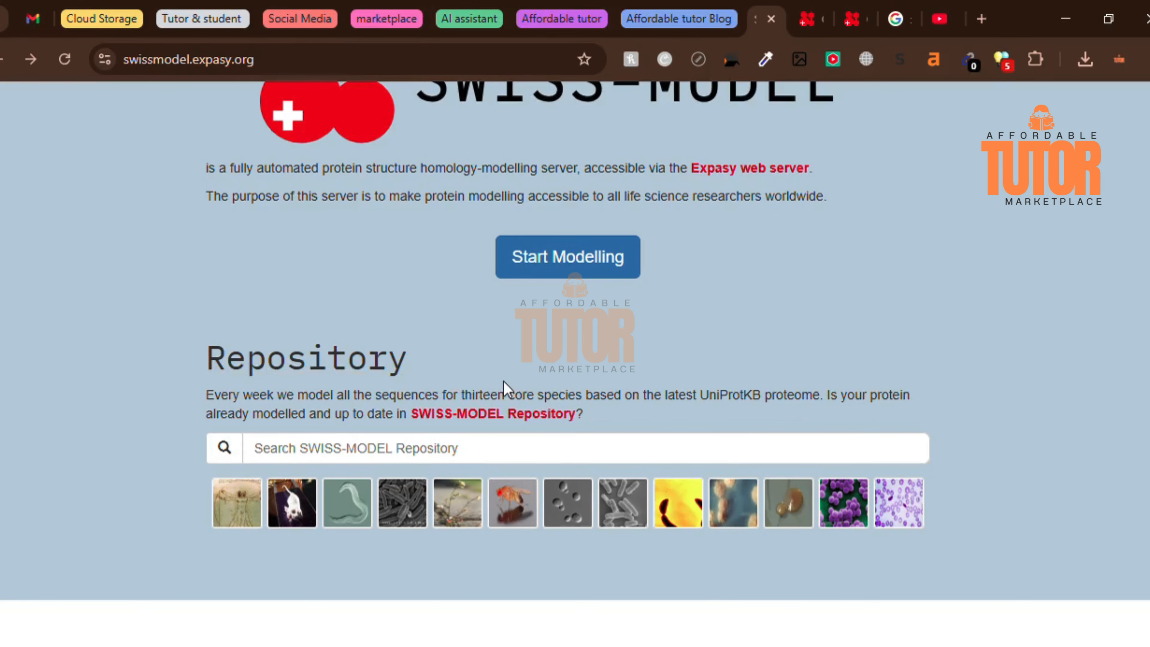
- Start a new modelling project from the SWISS-MODEL home page
{"action": "scroll", "coordinate": [505, 392], "scroll_direction": "up", "scroll_amount": 4}
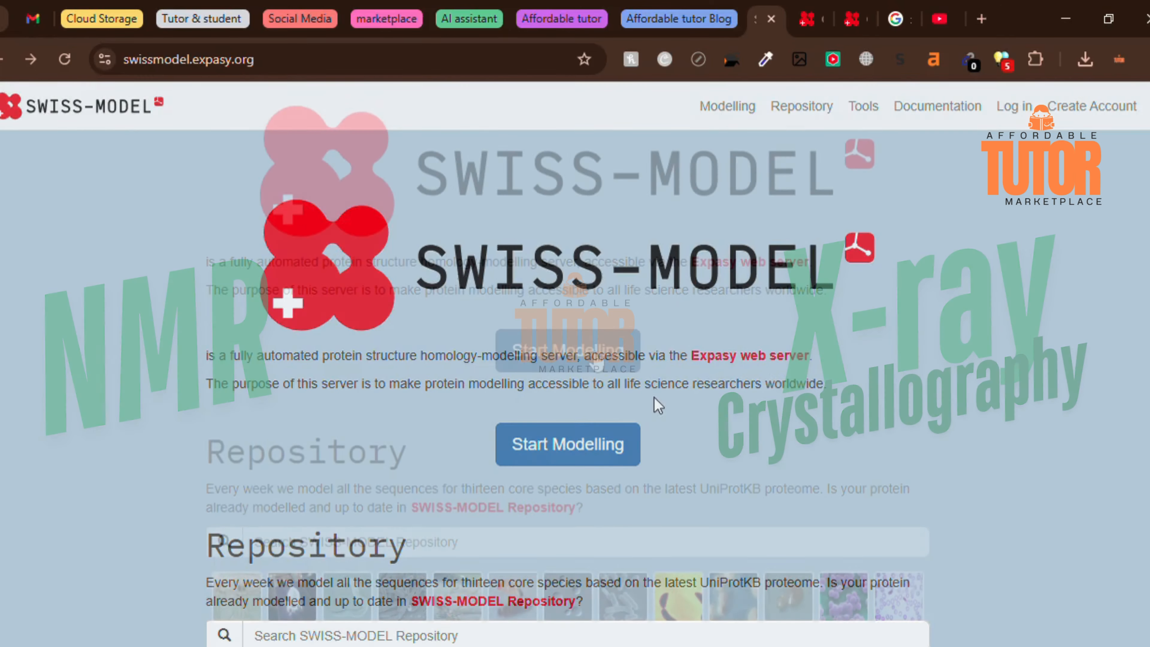
{"action": "left_click", "coordinate": [560, 363]}
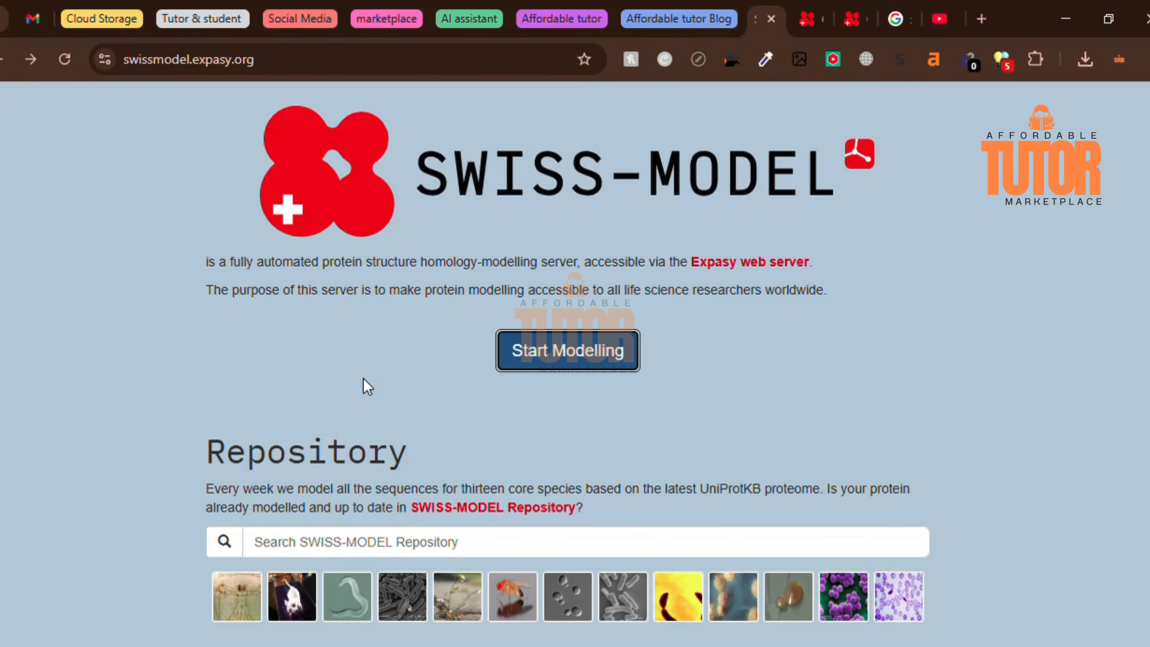
{"action": "left_click", "coordinate": [593, 357]}
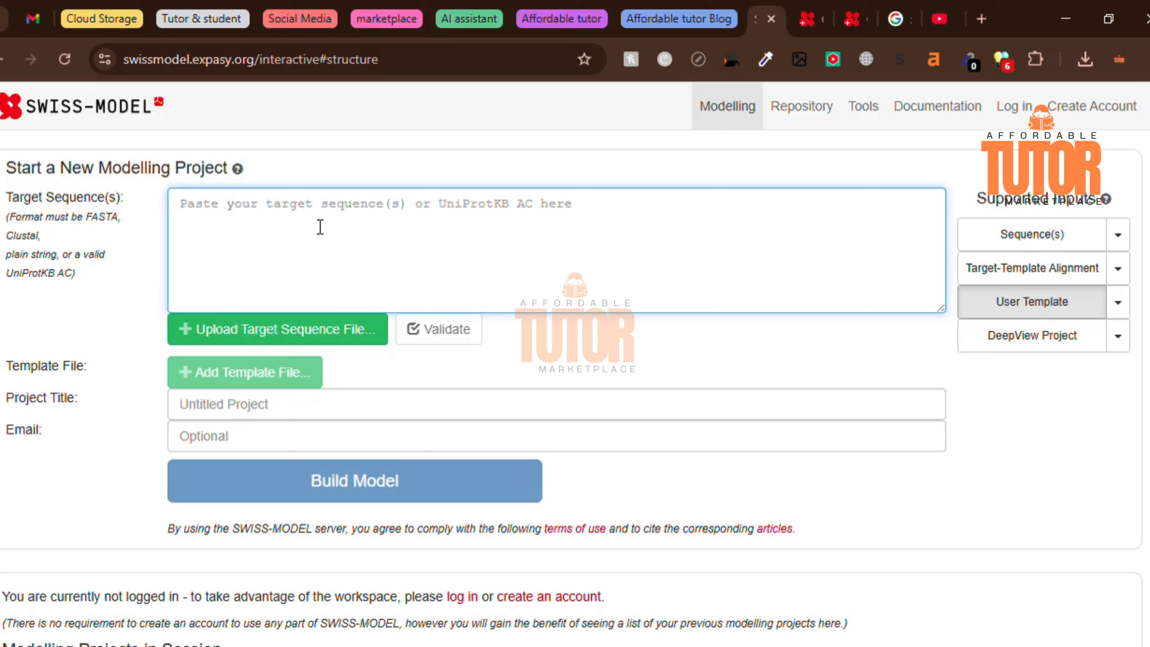
- Review the accepted target sequence formats and the examples offered for sequence input
{"action": "left_click_drag", "start_coordinate": [7, 208], "coordinate": [123, 213]}
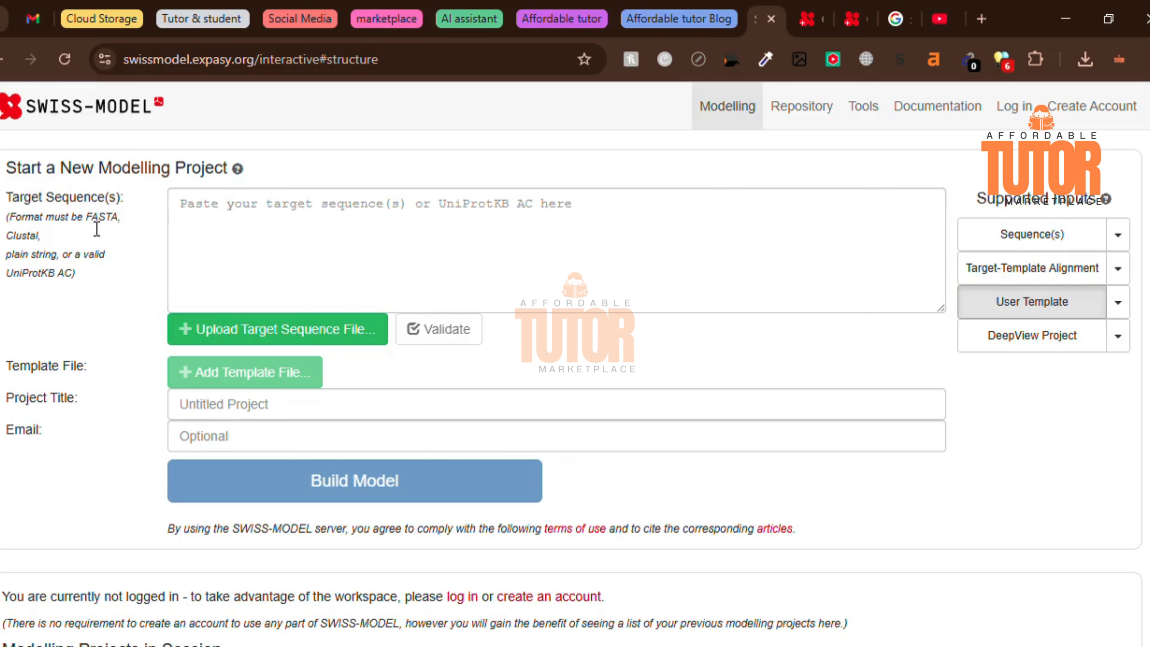
{"action": "double_click", "coordinate": [104, 218]}
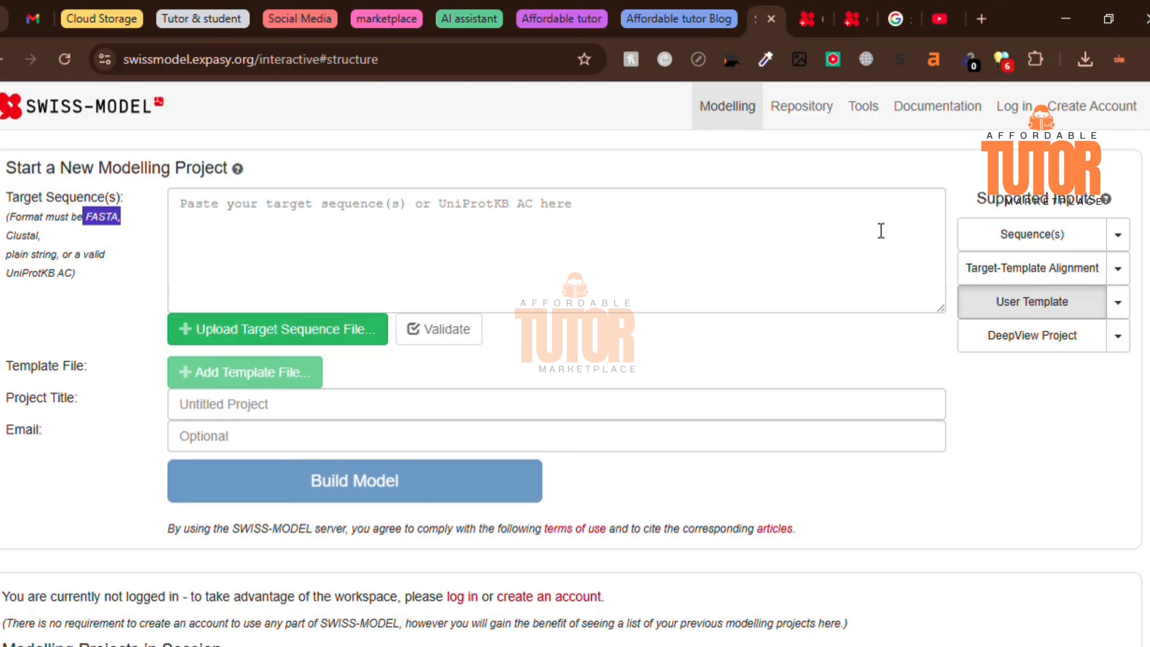
{"action": "left_click", "coordinate": [240, 229]}
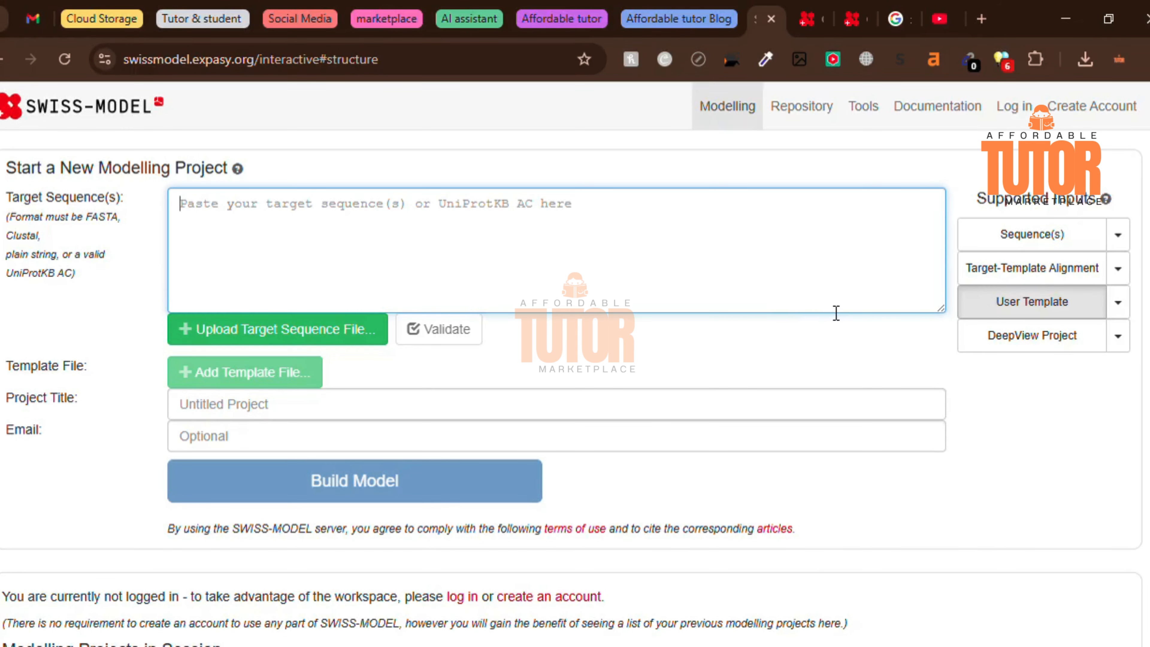
{"action": "left_click", "coordinate": [1119, 236]}
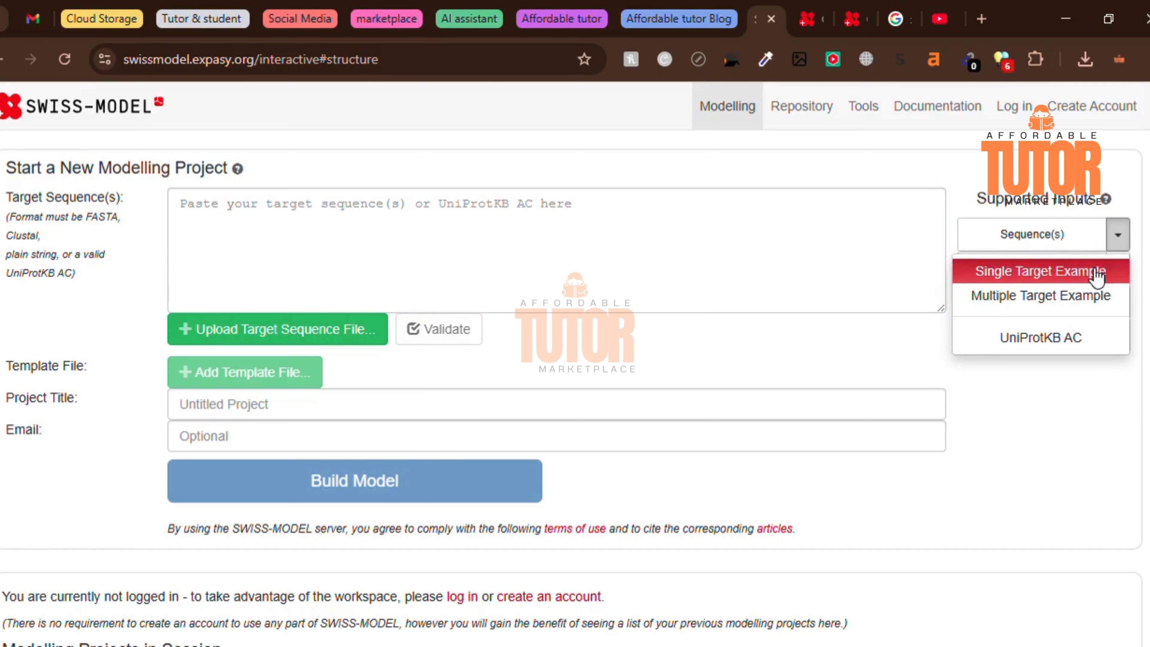
{"action": "left_click", "coordinate": [1118, 234]}
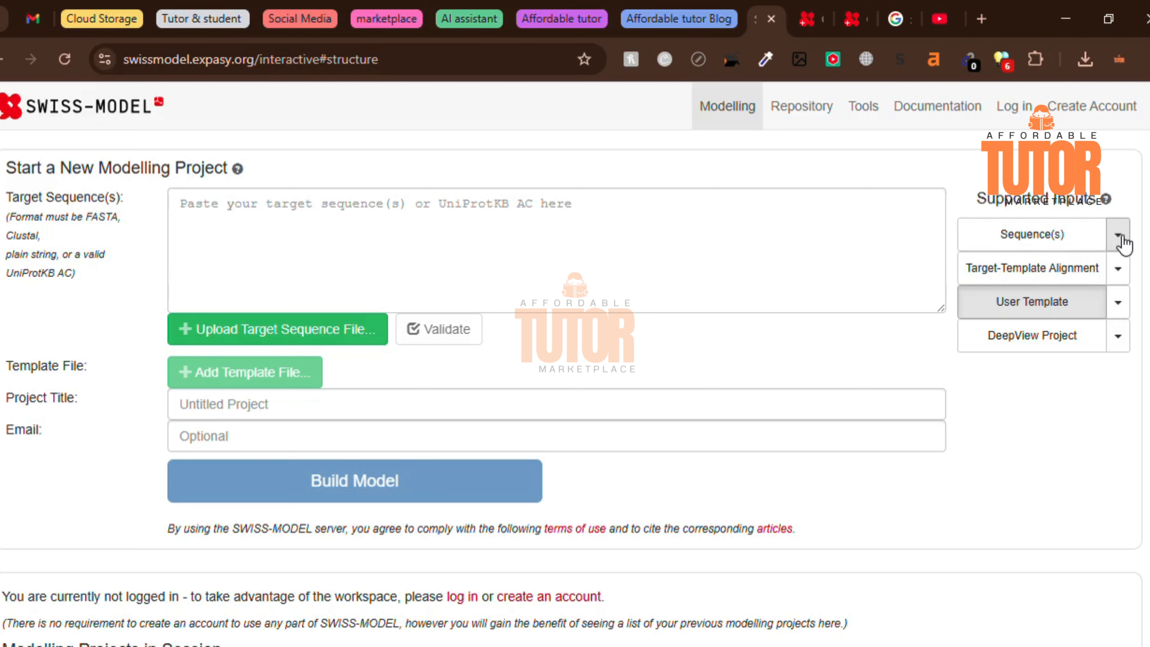
- Switch the project input to Target-Template Alignment and load its THN_DENCL/1crnA example alignment
{"action": "left_click", "coordinate": [1024, 282]}
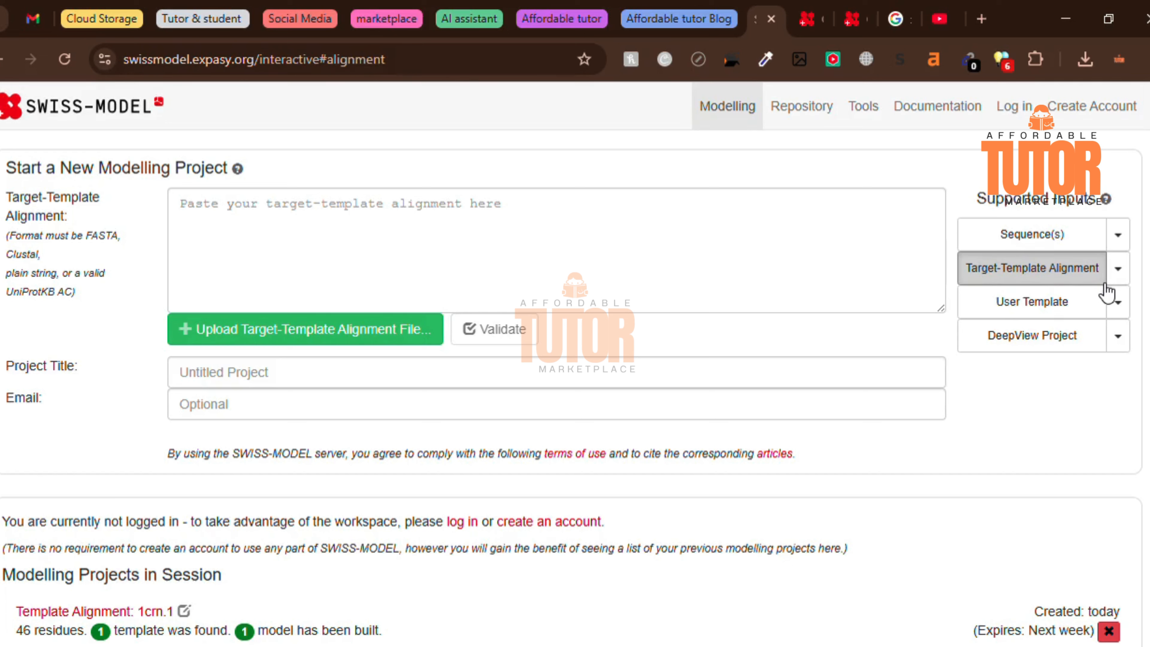
{"action": "left_click", "coordinate": [1118, 268]}
{"action": "left_click_drag", "start_coordinate": [334, 471], "coordinate": [549, 491]}
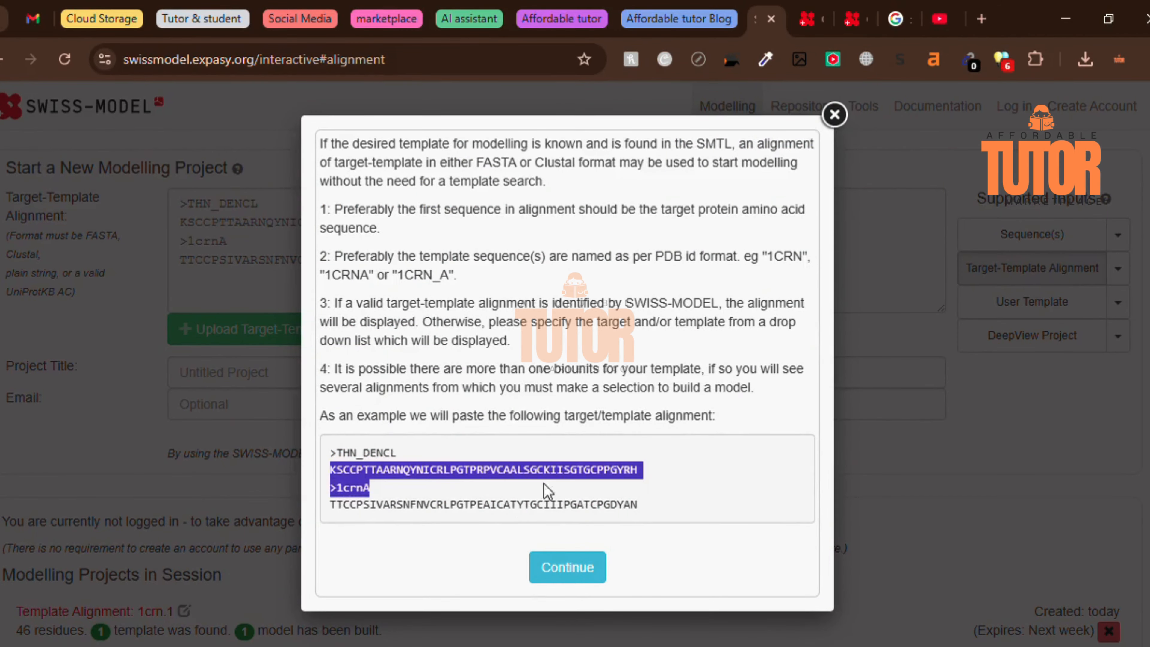
{"action": "left_click", "coordinate": [568, 573]}
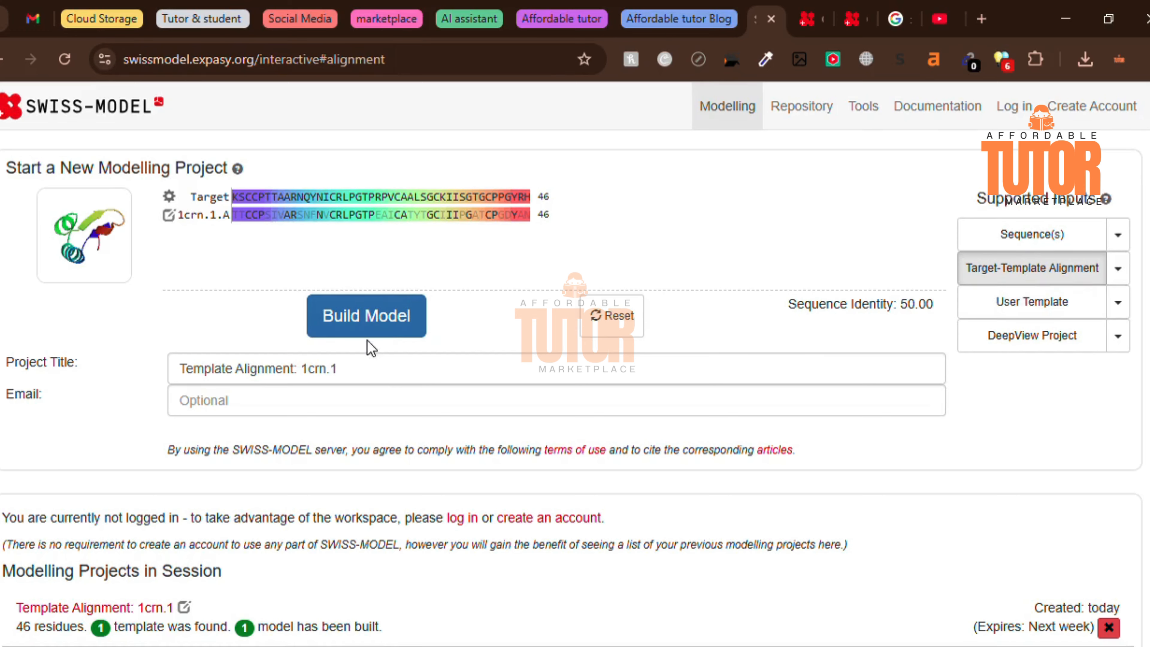
- Switch the project input to User Template and load its example target sequence, SODC_DROME
{"action": "left_click", "coordinate": [1050, 299]}
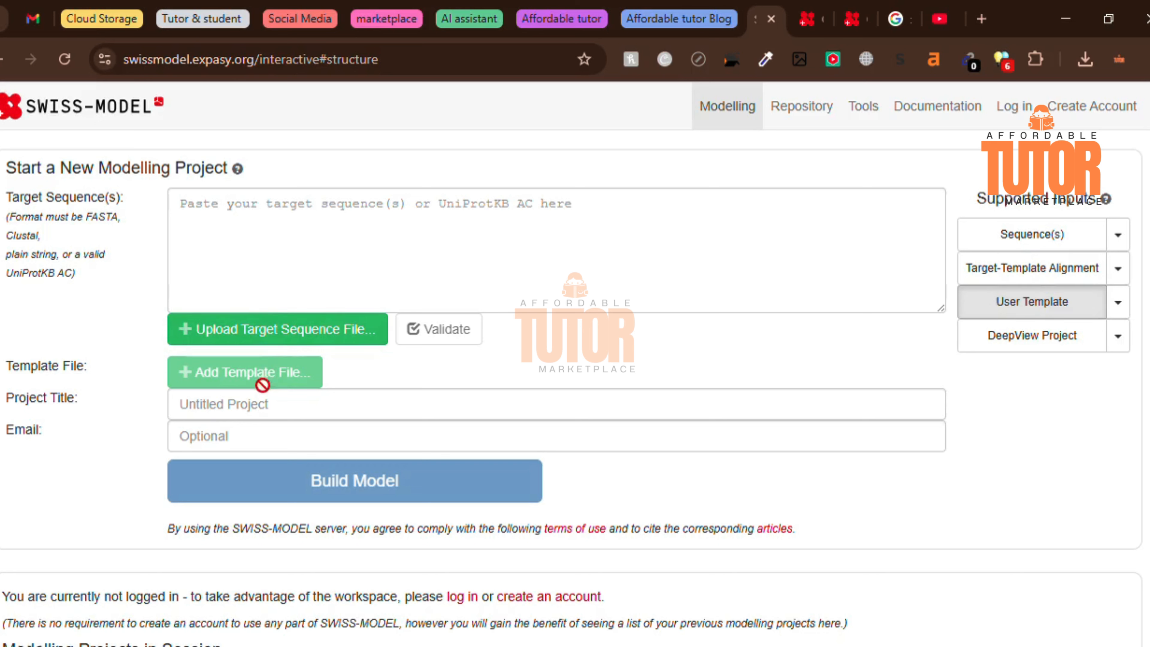
{"action": "left_click", "coordinate": [278, 224]}
{"action": "left_click", "coordinate": [1112, 335]}
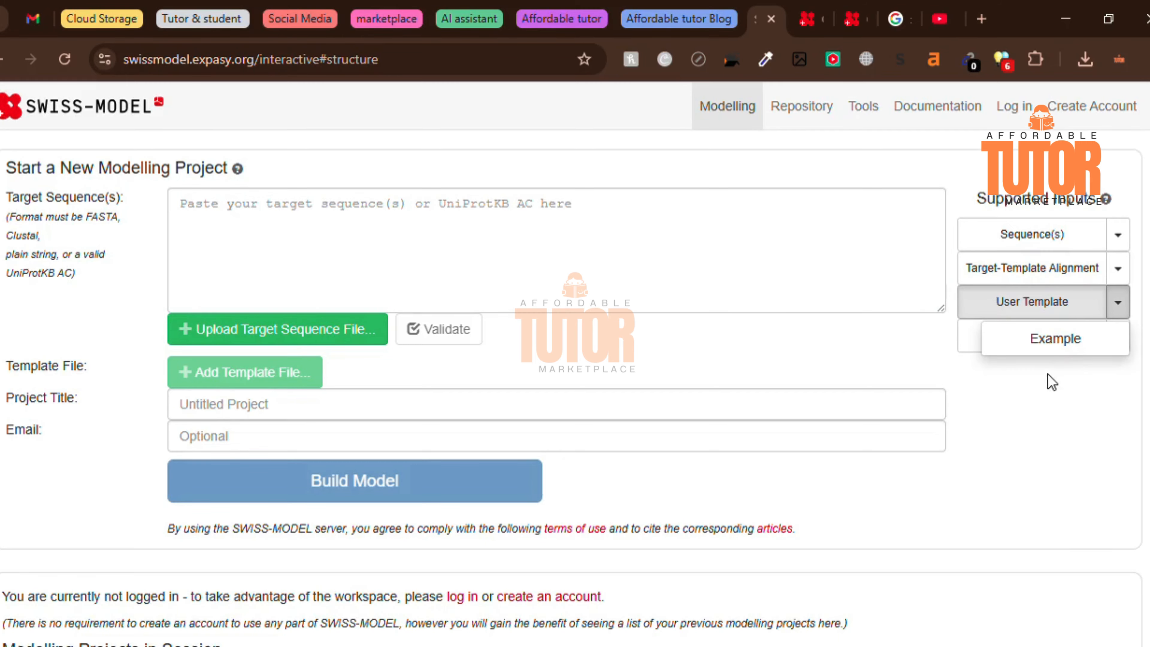
{"action": "left_click", "coordinate": [1040, 344]}
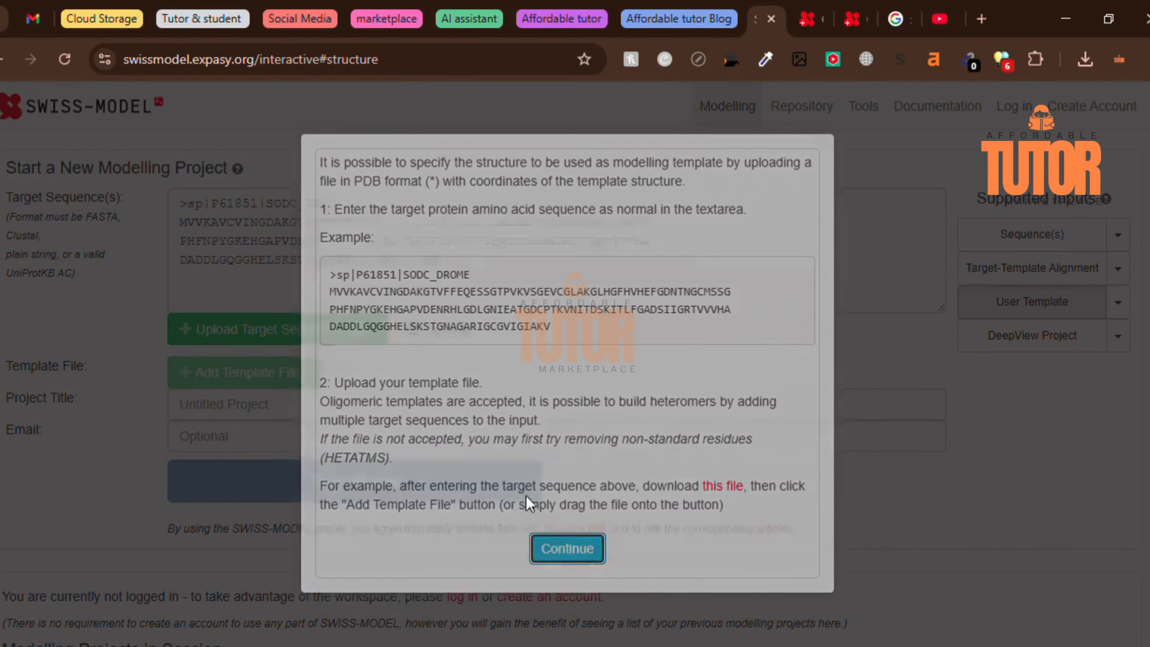
{"action": "left_click", "coordinate": [564, 547]}
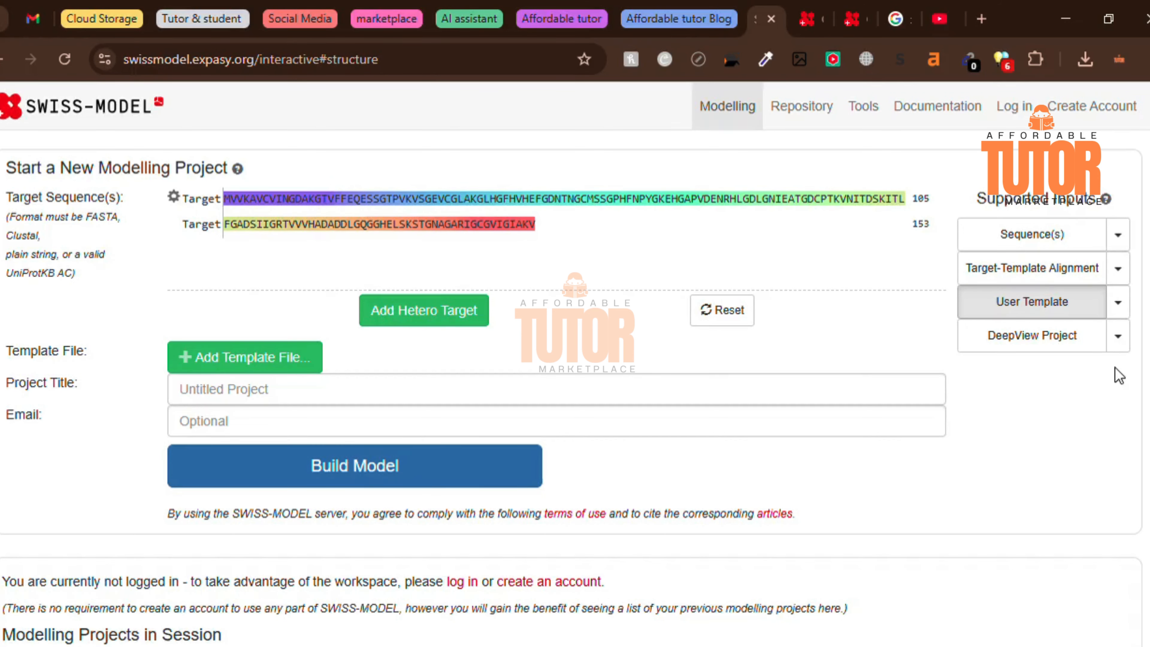
- Switch to DeepView Project input and read its example description, closing it without continuing
{"action": "left_click", "coordinate": [994, 340]}
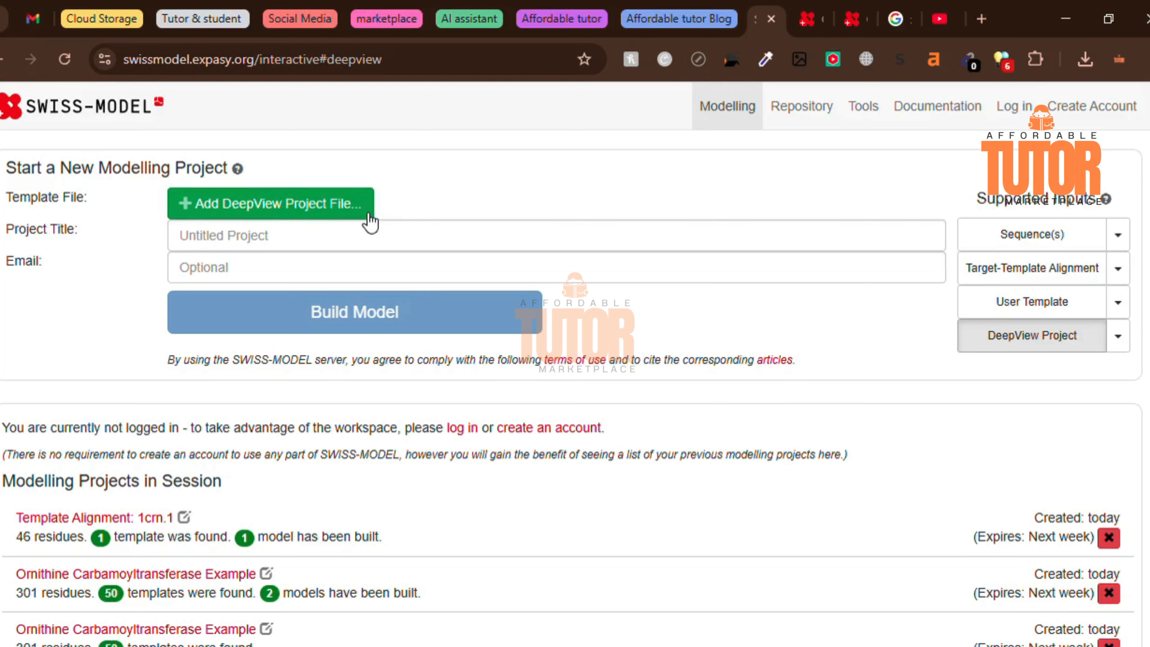
{"action": "left_click", "coordinate": [1114, 339]}
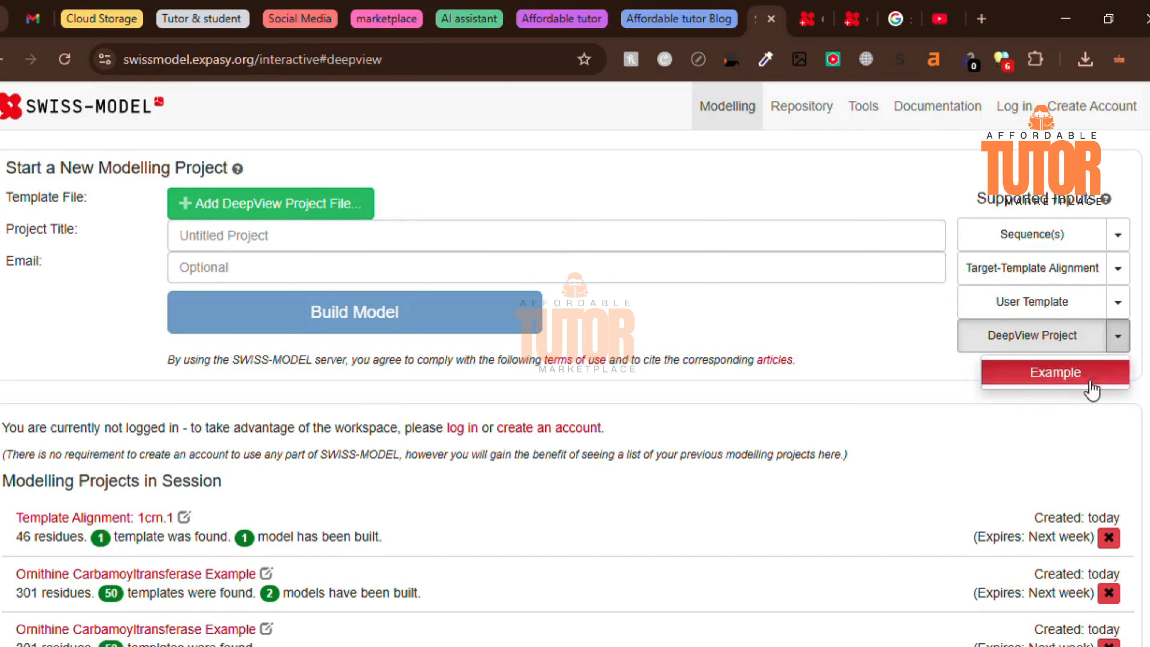
{"action": "left_click", "coordinate": [1055, 371]}
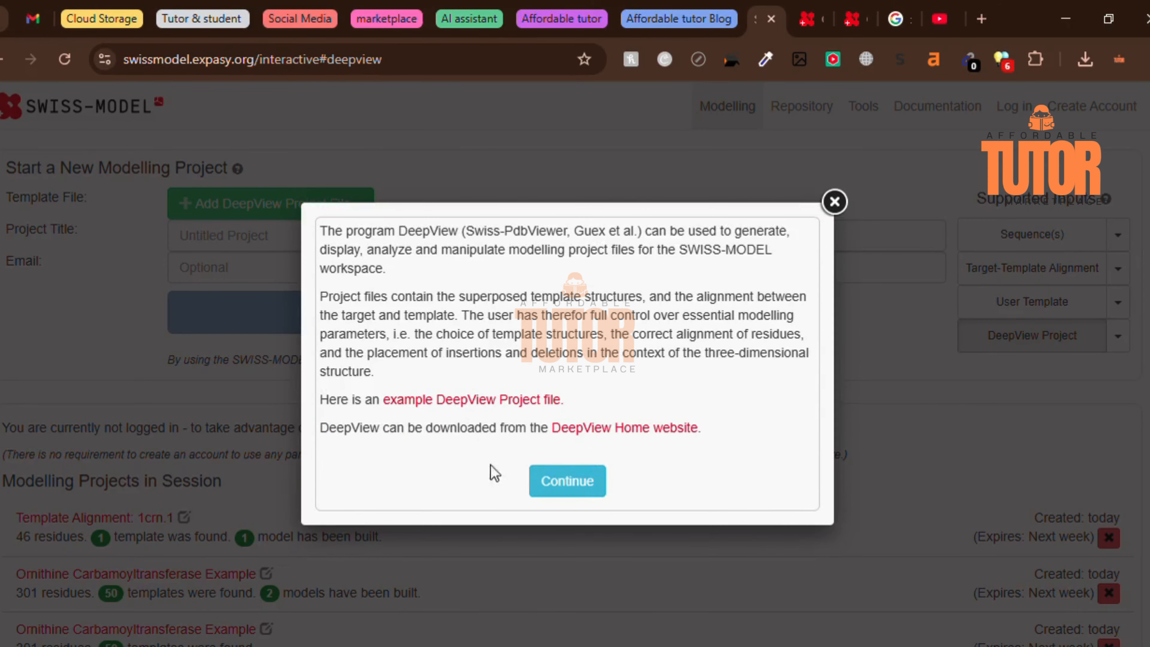
{"action": "left_click", "coordinate": [834, 201]}
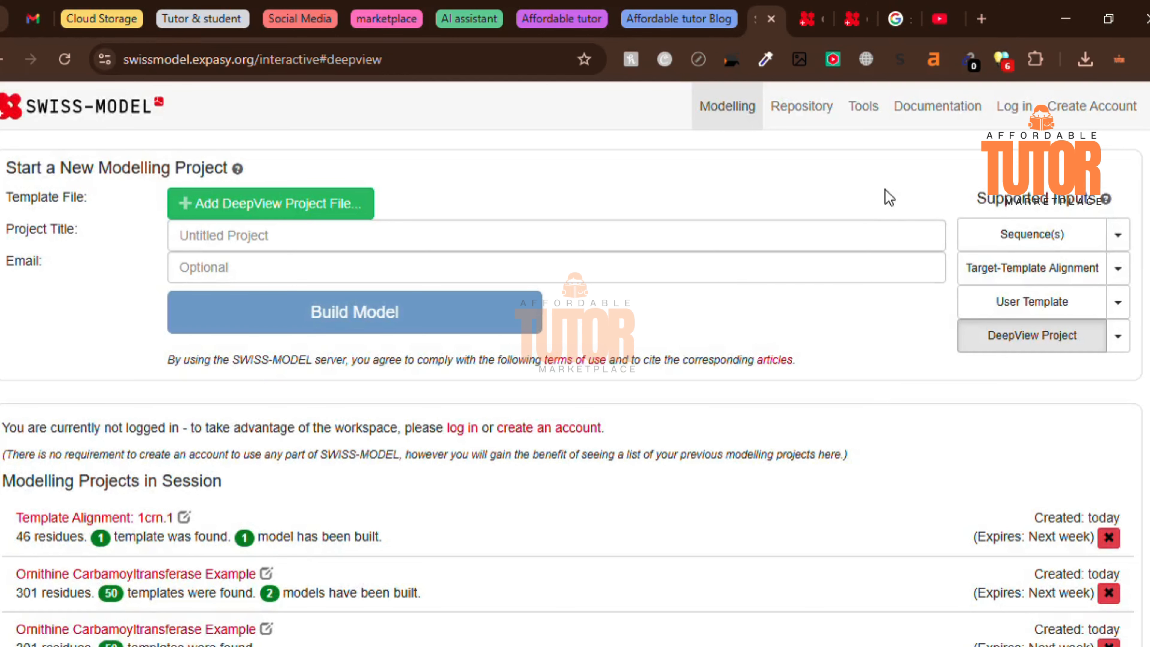
- Switch the project input to Sequence(s) and load the Single Target Example
{"action": "left_click", "coordinate": [991, 230]}
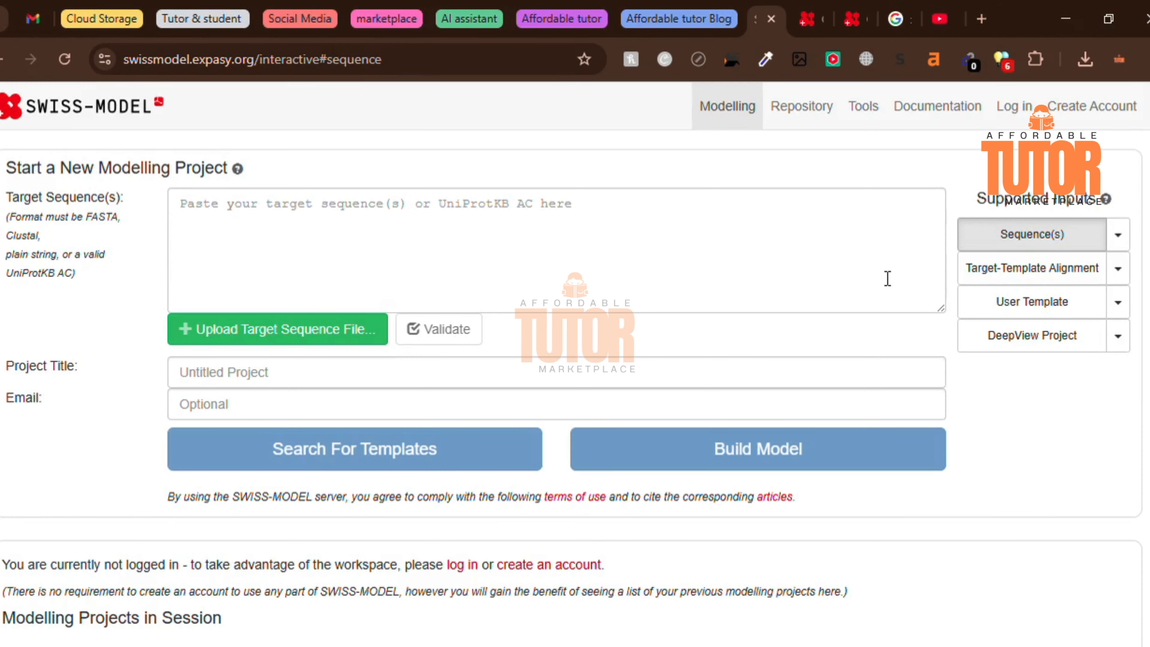
{"action": "left_click", "coordinate": [247, 245]}
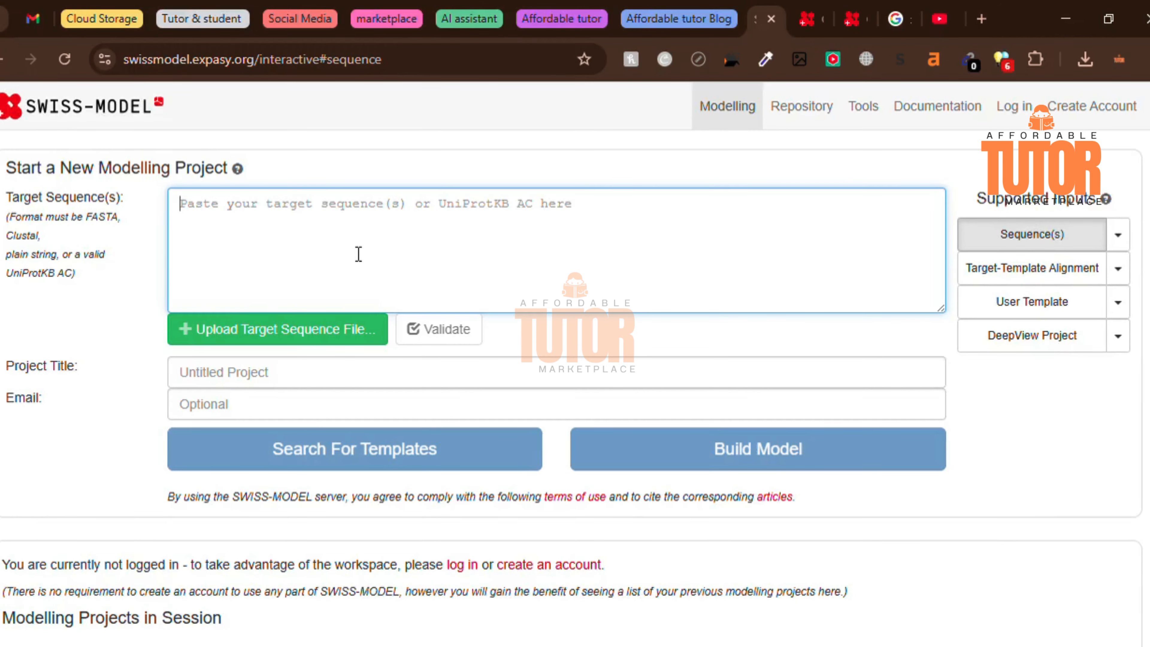
{"action": "left_click", "coordinate": [323, 372]}
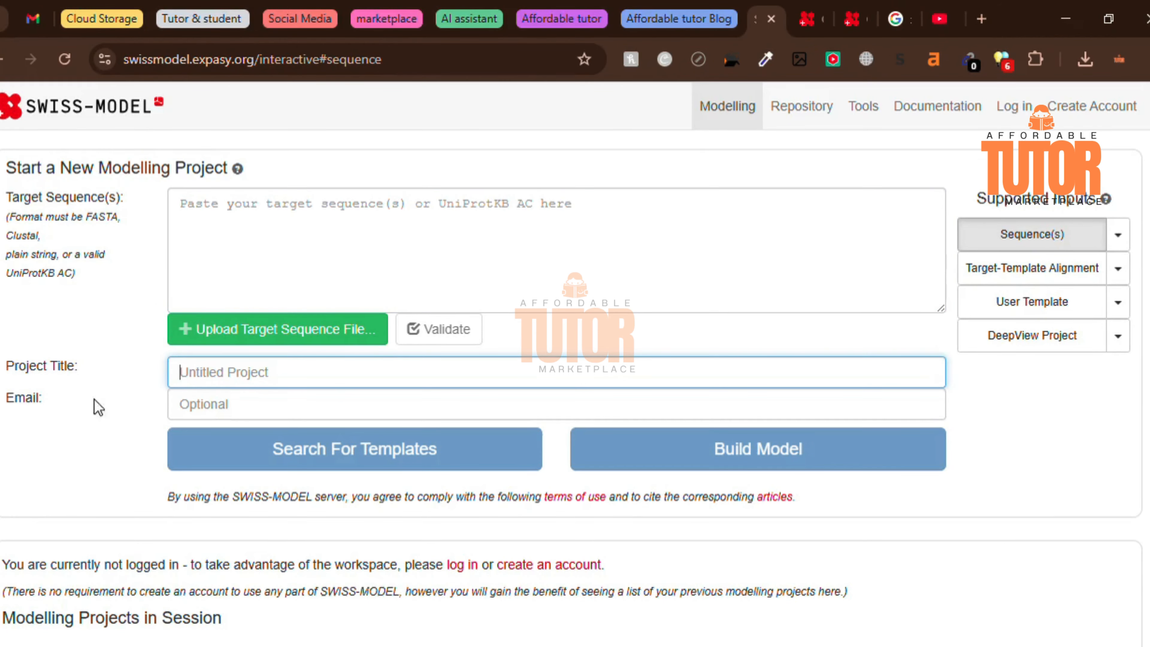
{"action": "left_click", "coordinate": [1128, 247]}
{"action": "left_click", "coordinate": [1017, 268]}
{"action": "left_click", "coordinate": [568, 507]}
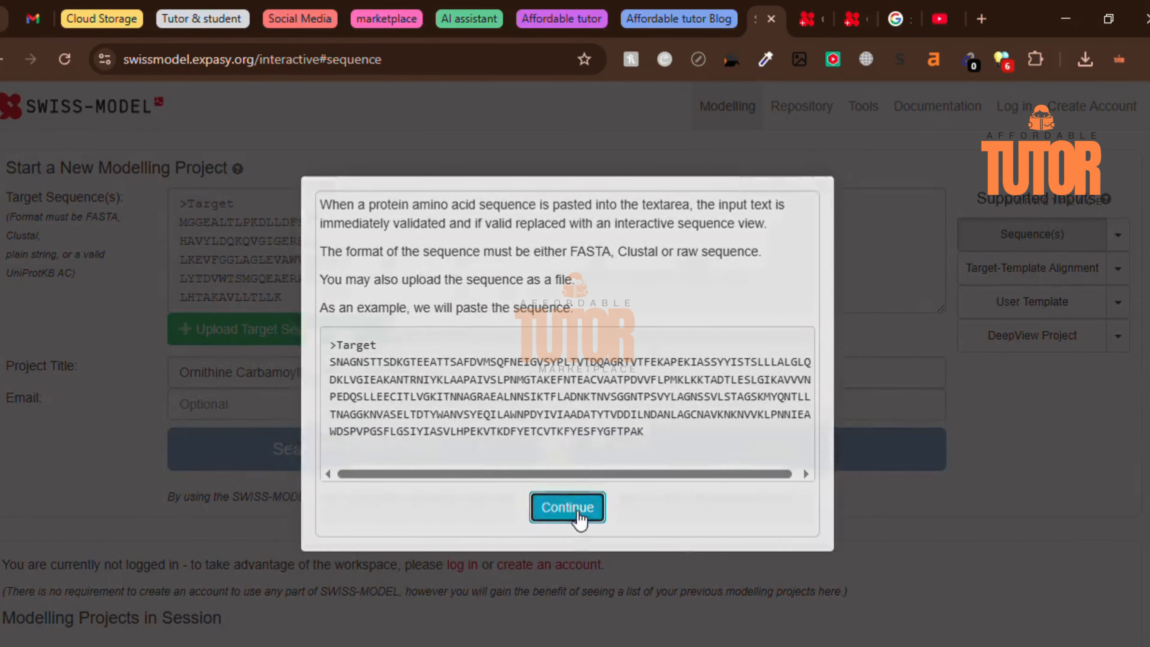
- Start a template search for the Ornithine Carbamoyltransferase Example, keeping its project title and leaving the optional email blank
{"action": "left_click", "coordinate": [209, 364]}
{"action": "left_click_drag", "start_coordinate": [7, 354], "coordinate": [101, 365]}
{"action": "left_click_drag", "start_coordinate": [13, 386], "coordinate": [132, 394]}
{"action": "left_click", "coordinate": [266, 394]}
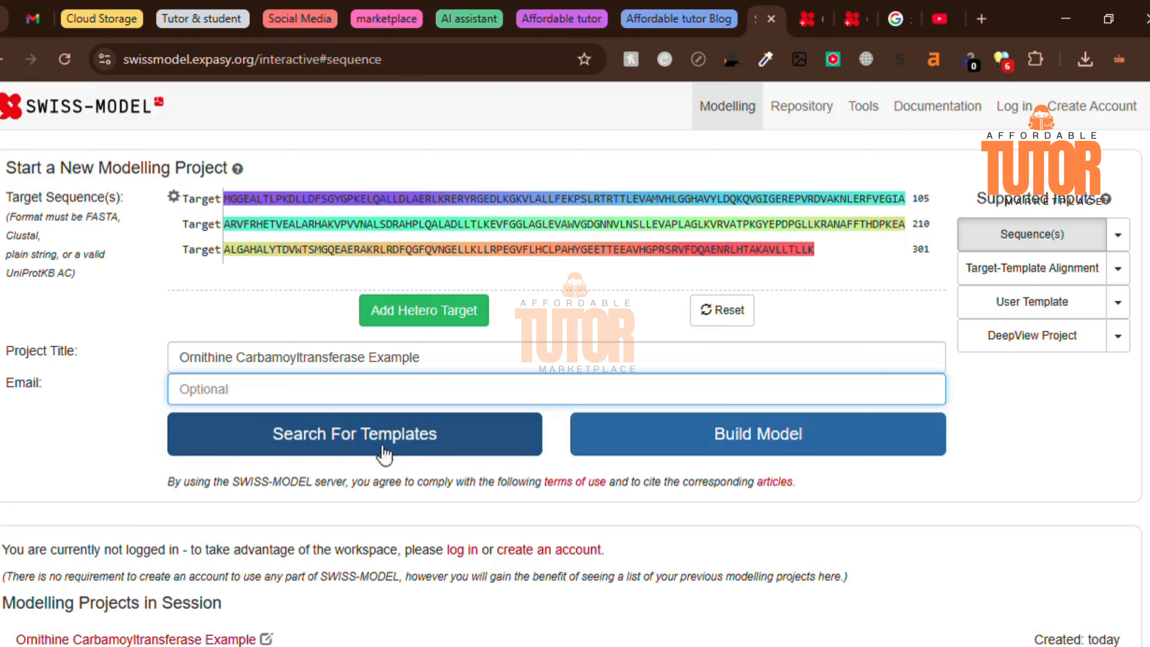
{"action": "scroll", "coordinate": [154, 457], "scroll_direction": "down", "scroll_amount": 2}
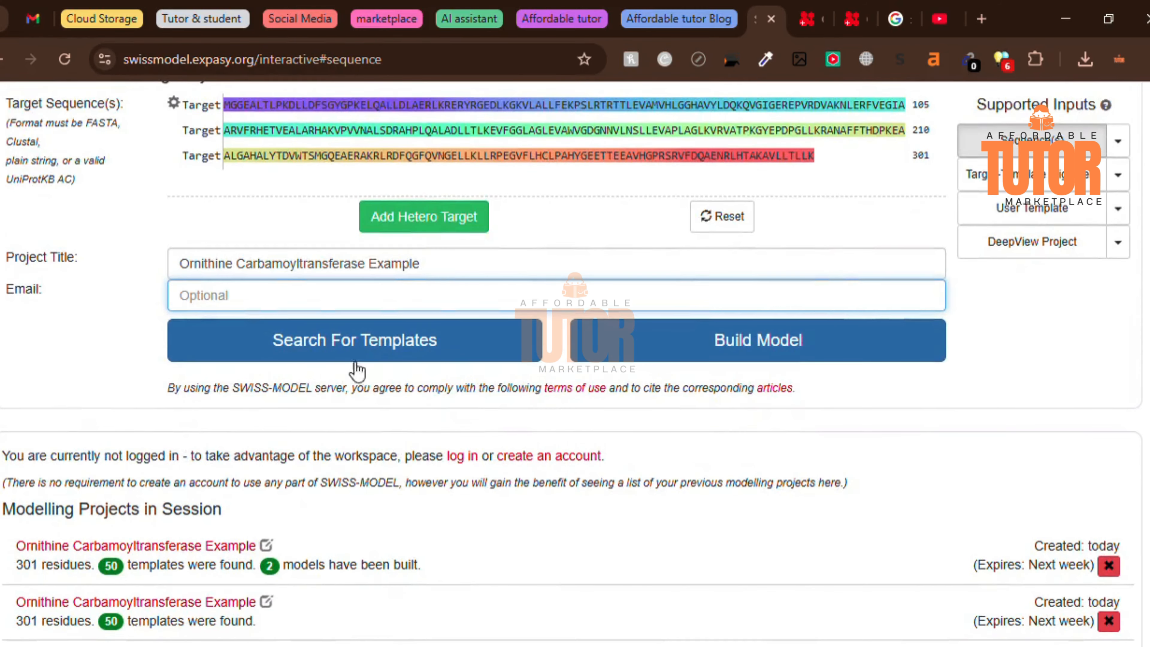
{"action": "left_click", "coordinate": [372, 350]}
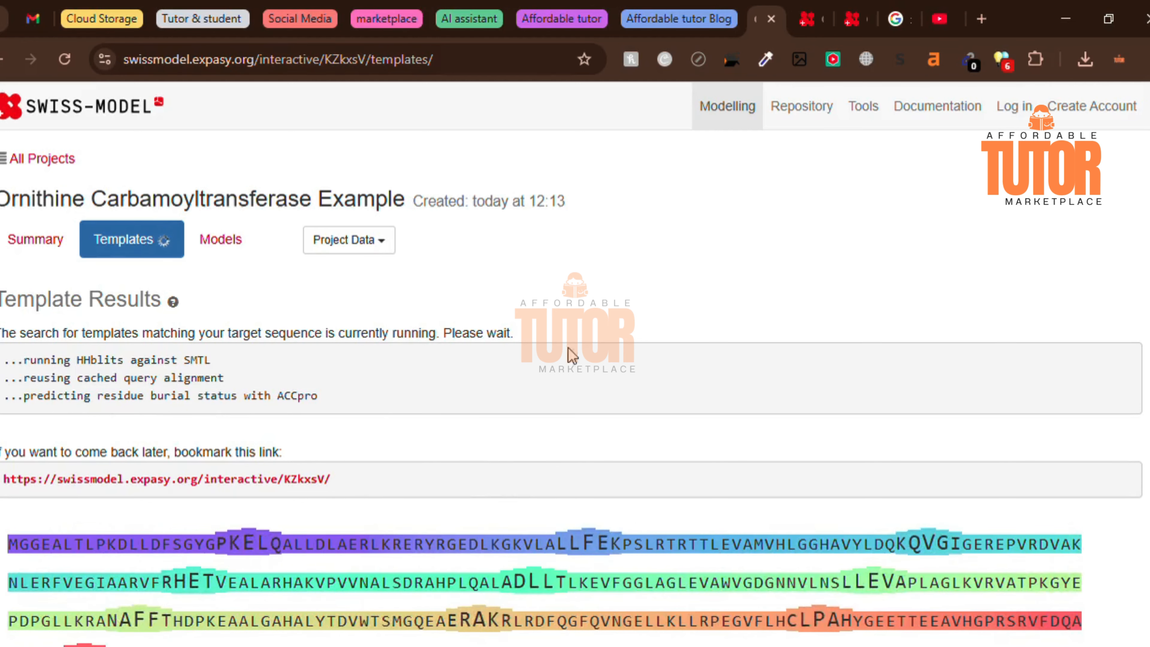
- Leave the running search, switch to the completed Ornithine Carbamoyltransferase Example template results and inspect the top template's experimental method
{"action": "left_click", "coordinate": [16, 59]}
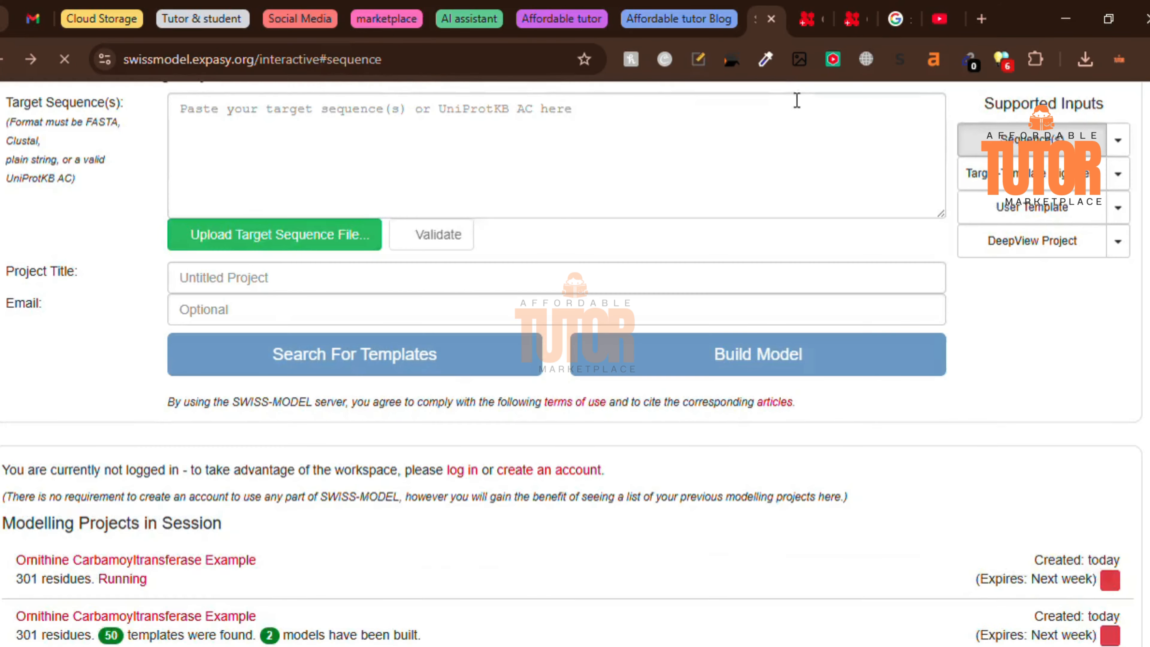
{"action": "left_click", "coordinate": [808, 27]}
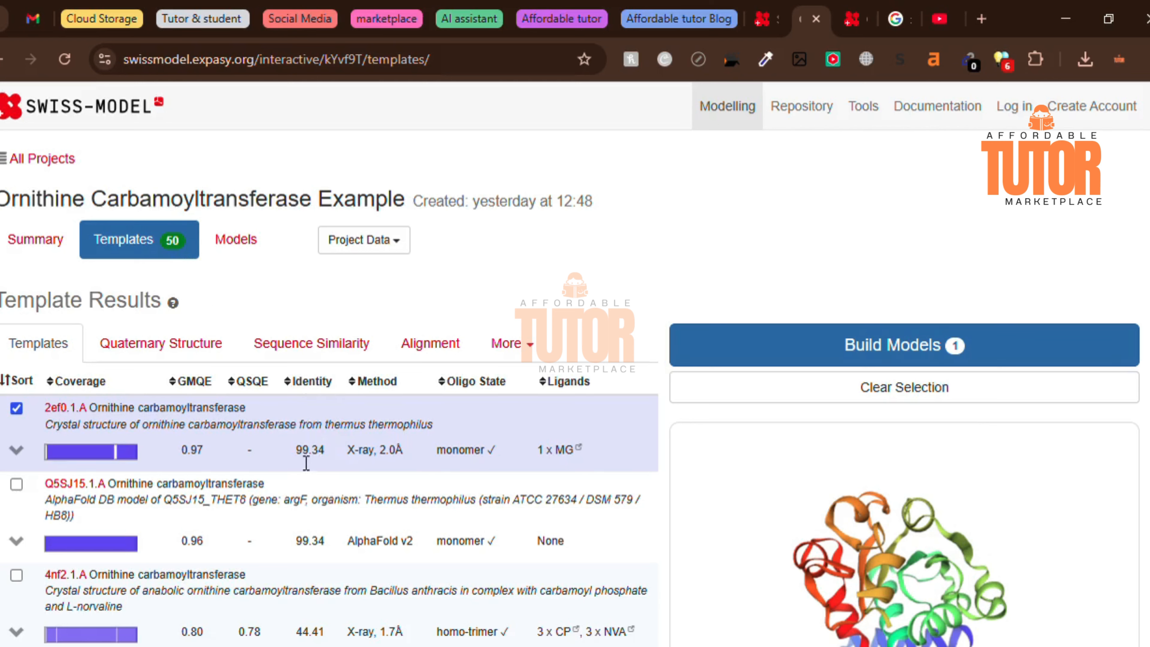
{"action": "left_click_drag", "start_coordinate": [347, 451], "coordinate": [403, 458]}
{"action": "left_click", "coordinate": [365, 463]}
- Examine the Quaternary Structure view of the template results, including the topology tree and PPI Fingerprint plot
{"action": "left_click", "coordinate": [175, 351]}
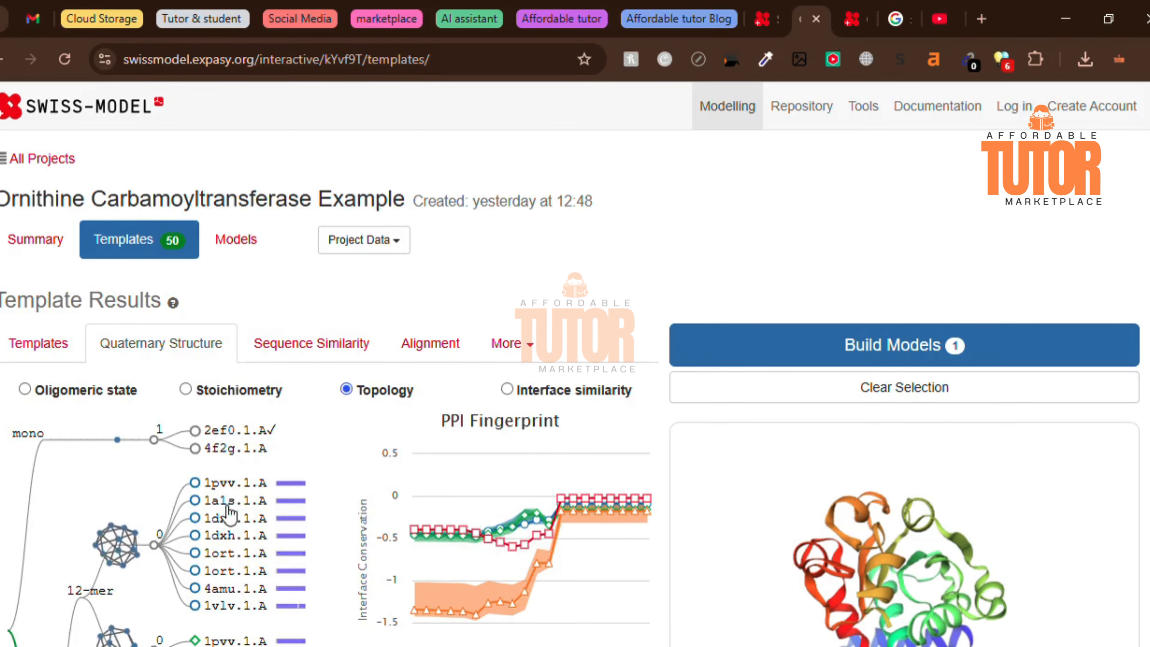
{"action": "scroll", "coordinate": [354, 498], "scroll_direction": "down", "scroll_amount": 10}
{"action": "scroll", "coordinate": [354, 496], "scroll_direction": "up", "scroll_amount": 8}
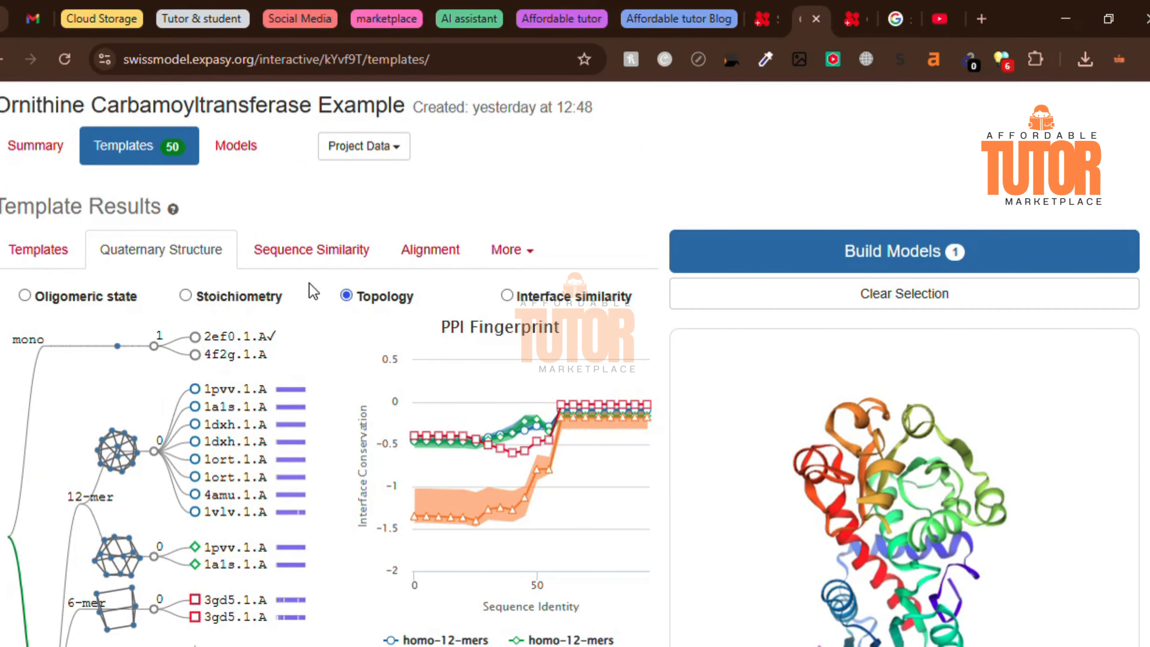
- View the Sequence Similarity and Alignment results for the templates and check the additional export and log options
{"action": "left_click", "coordinate": [319, 249]}
{"action": "left_click", "coordinate": [427, 247]}
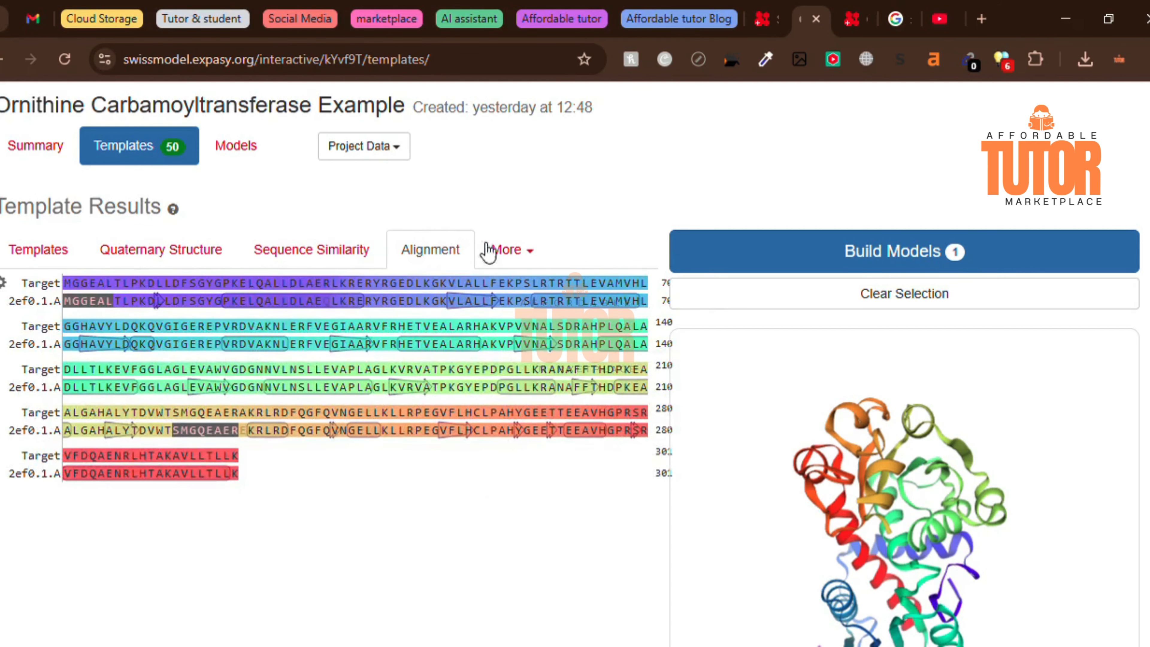
{"action": "left_click", "coordinate": [507, 250]}
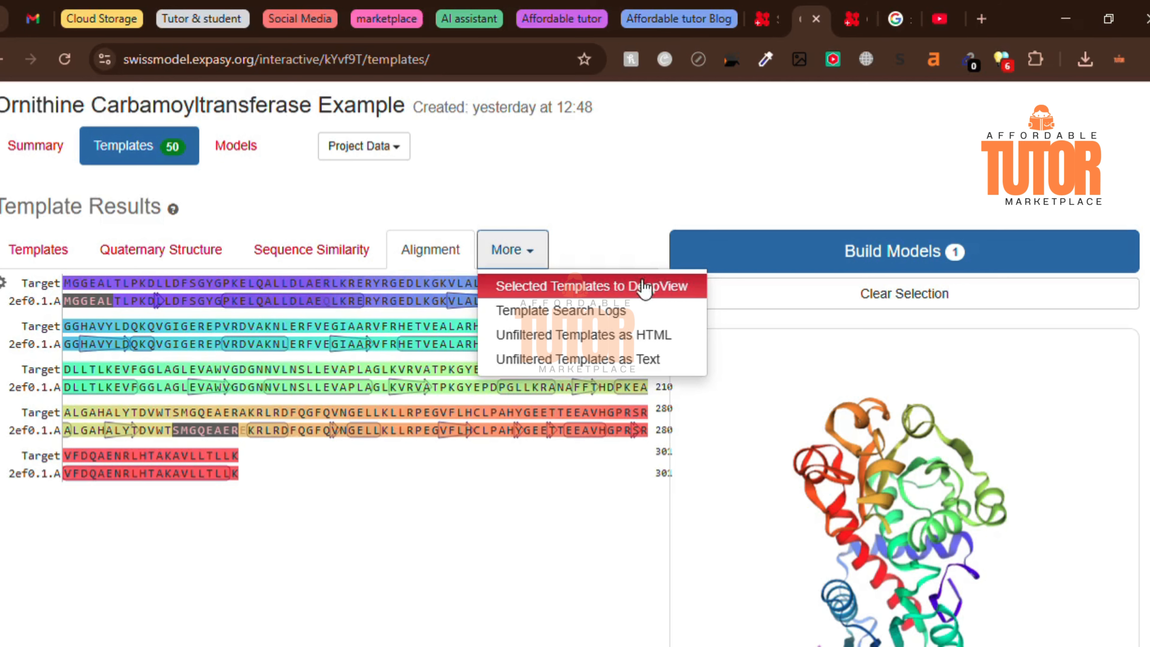
{"action": "left_click", "coordinate": [529, 255]}
{"action": "scroll", "coordinate": [205, 292], "scroll_direction": "up", "scroll_amount": 2}
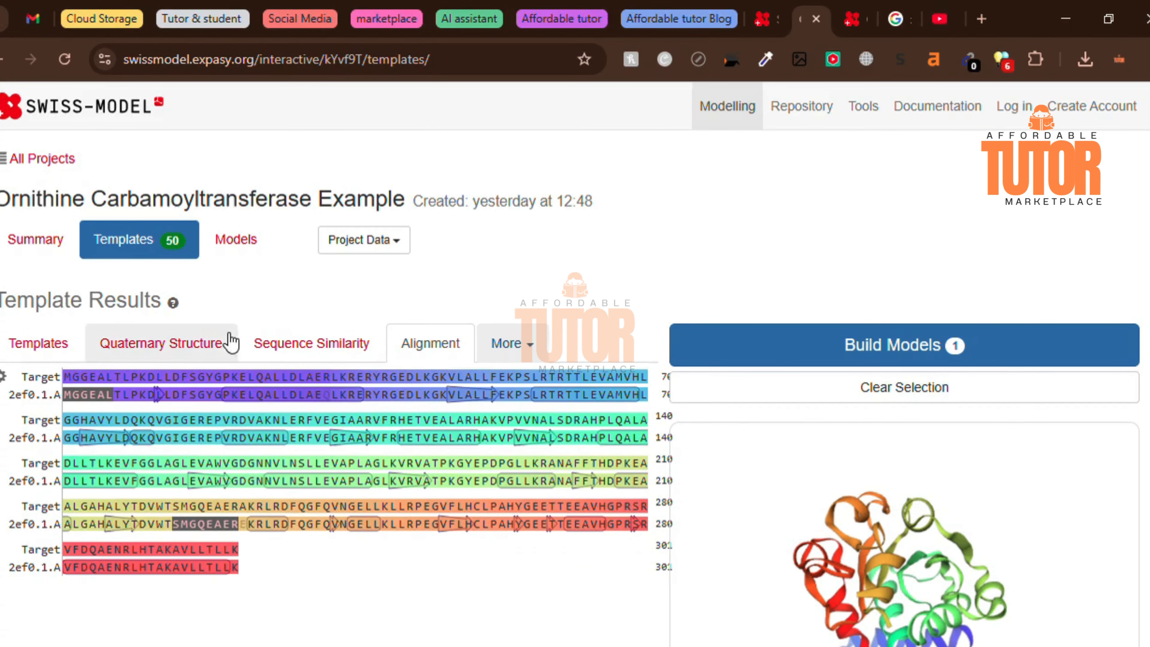
- Load the Single Target Example as the target sequence of a new modelling project and start building its model
{"action": "left_click", "coordinate": [766, 9]}
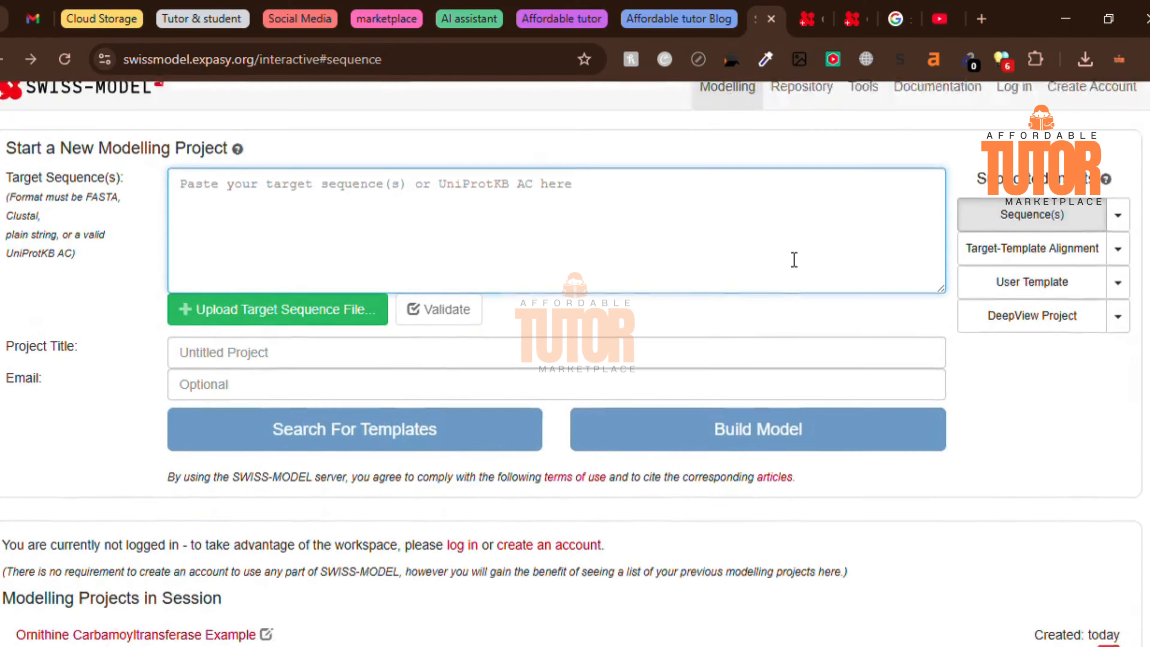
{"action": "left_click", "coordinate": [1117, 235]}
{"action": "left_click", "coordinate": [1037, 271]}
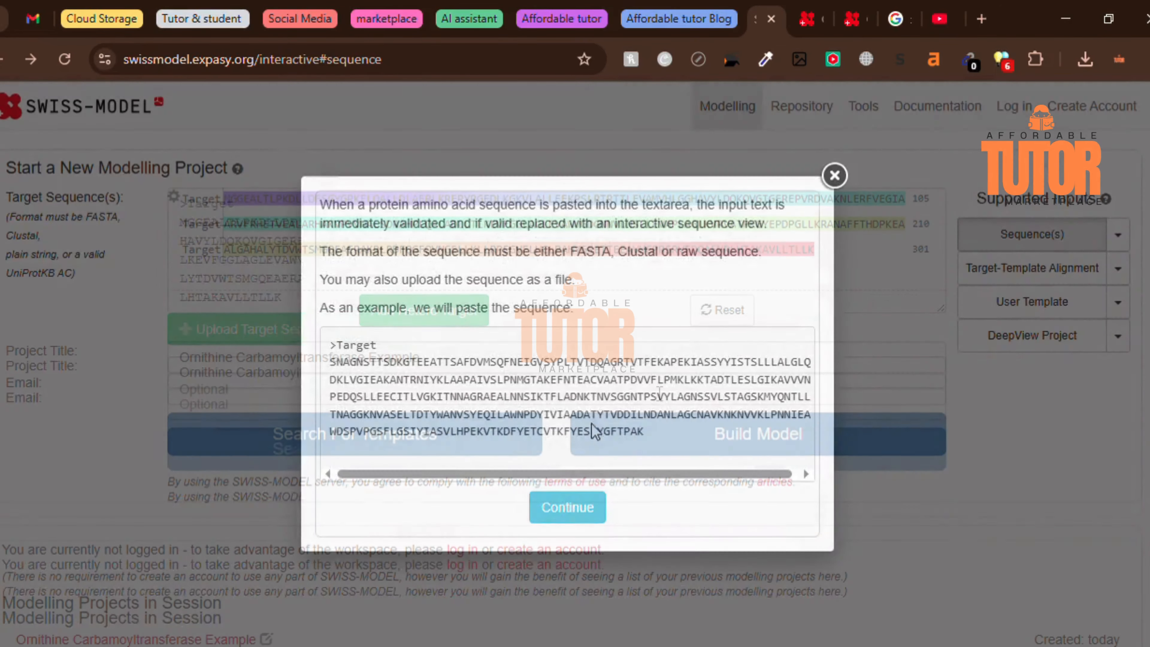
{"action": "left_click", "coordinate": [568, 507]}
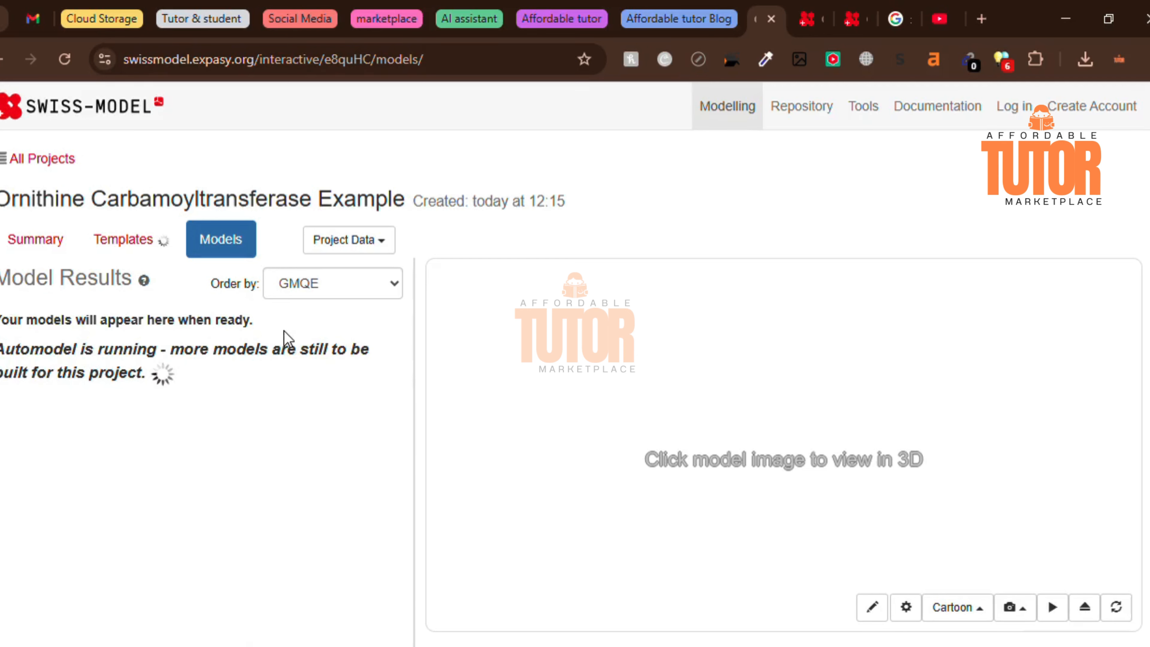
- Switch to the completed Ornithine Carbamoyltransferase Example model results and examine Model 01's oligo-state, GMQE, QMEANDisCo scores and template
{"action": "left_click", "coordinate": [858, 19]}
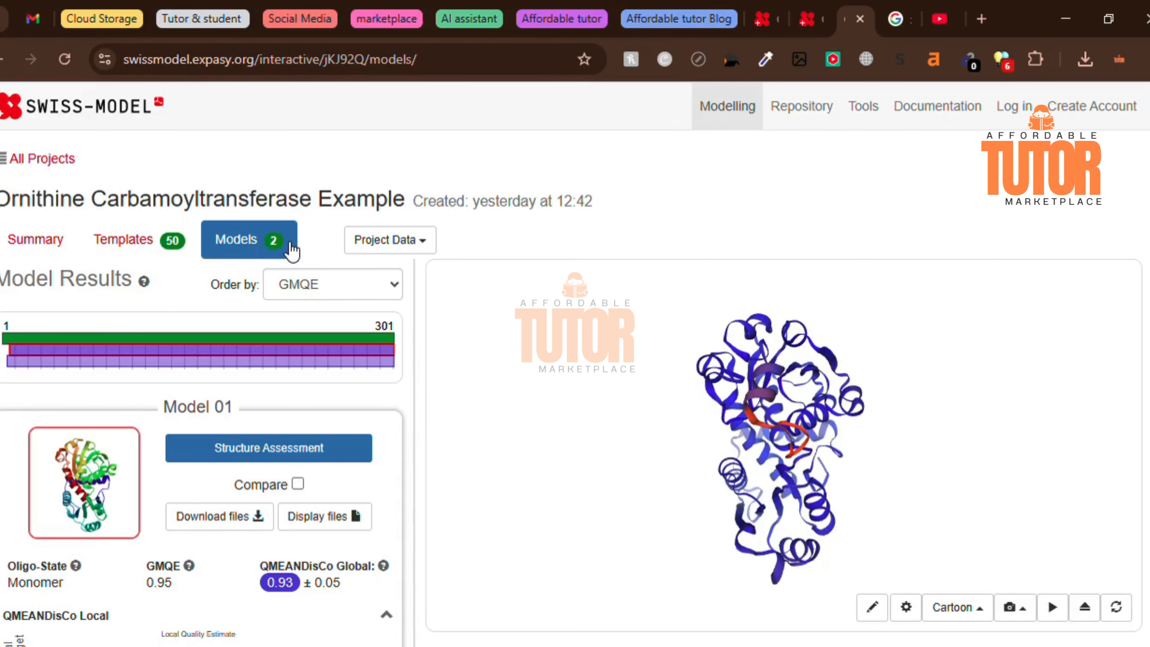
{"action": "scroll", "coordinate": [230, 306], "scroll_direction": "down", "scroll_amount": 5}
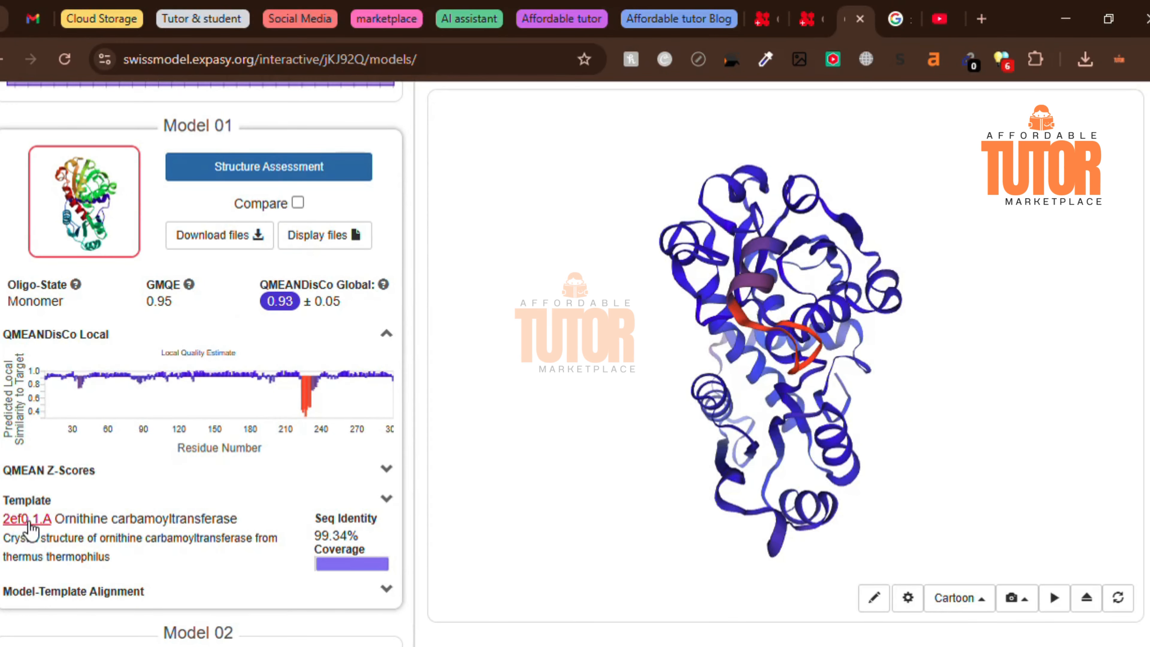
{"action": "scroll", "coordinate": [244, 403], "scroll_direction": "up", "scroll_amount": 3}
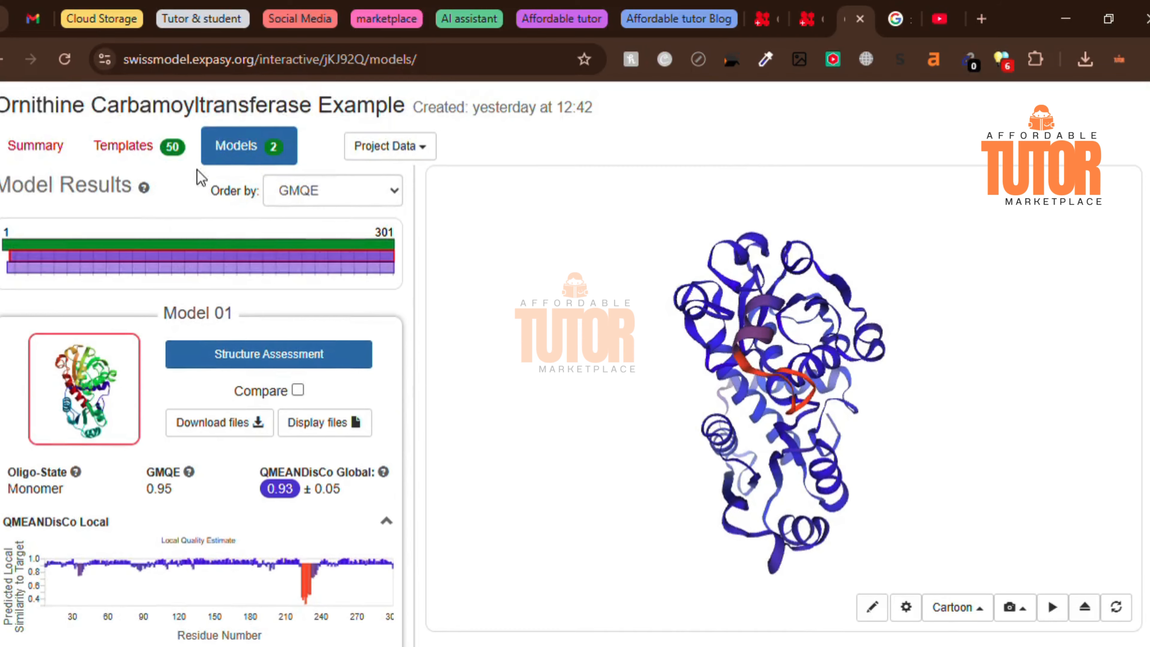
{"action": "scroll", "coordinate": [244, 322], "scroll_direction": "up", "scroll_amount": 2}
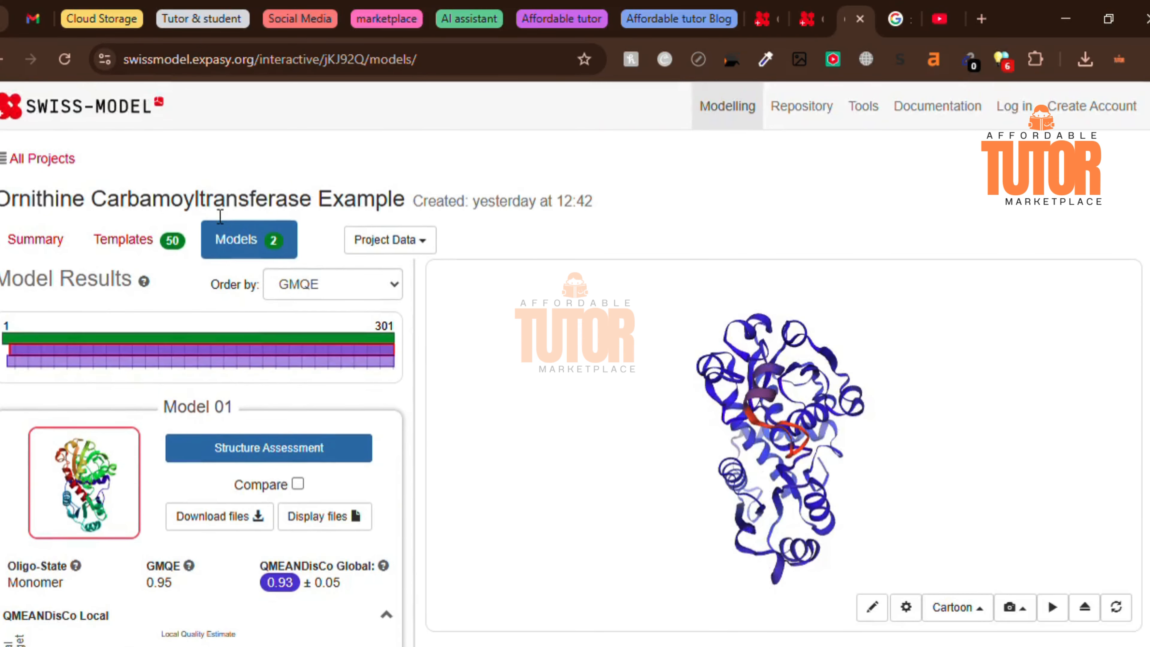
{"action": "scroll", "coordinate": [232, 364], "scroll_direction": "down", "scroll_amount": 3}
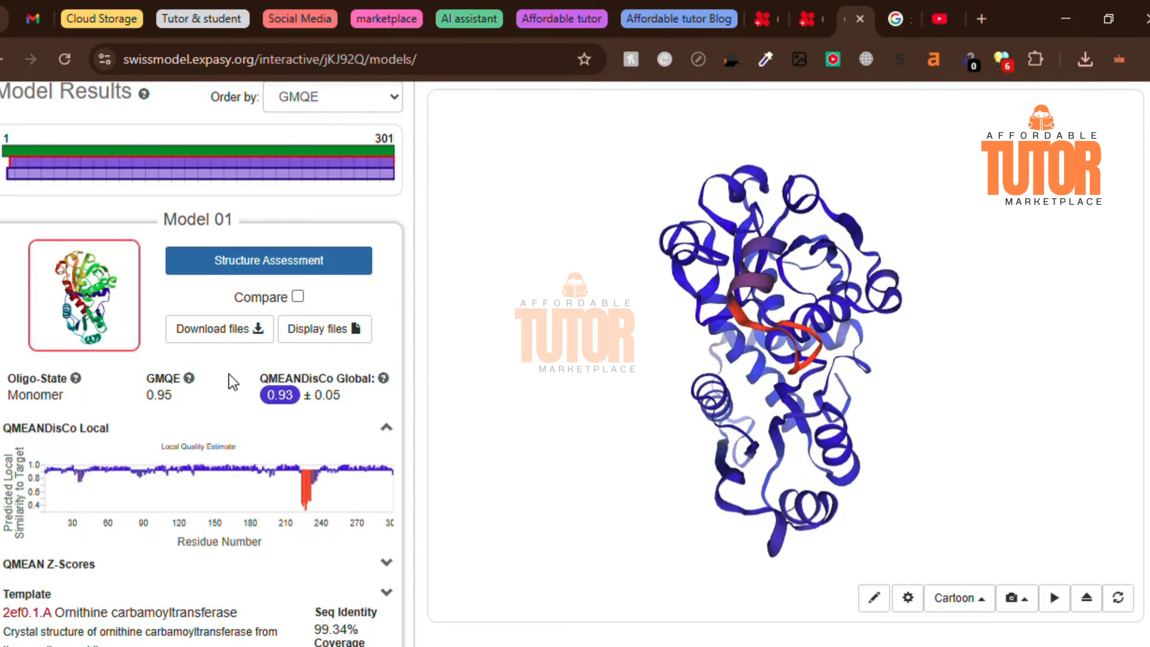
{"action": "scroll", "coordinate": [236, 380], "scroll_direction": "down", "scroll_amount": 3}
{"action": "scroll", "coordinate": [236, 381], "scroll_direction": "up", "scroll_amount": 4}
{"action": "scroll", "coordinate": [236, 380], "scroll_direction": "down", "scroll_amount": 4}
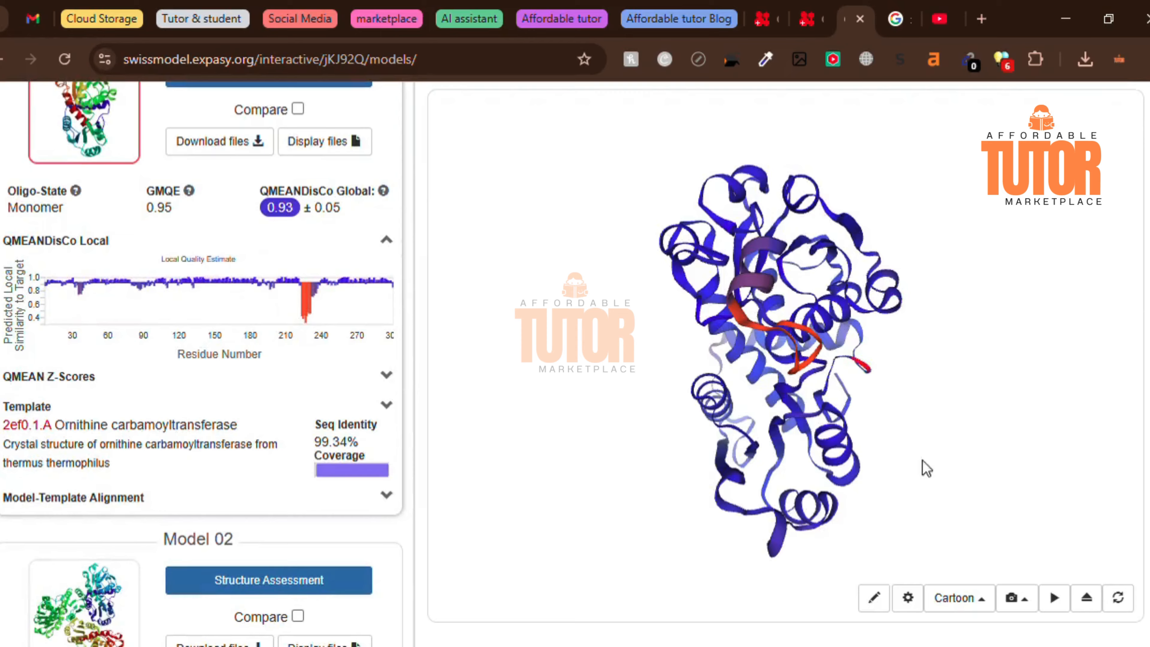
- Spin the 3D structure of Model 01, stop the rotation, and review Model 02's quality scores, ligands and template
{"action": "left_click", "coordinate": [1070, 610]}
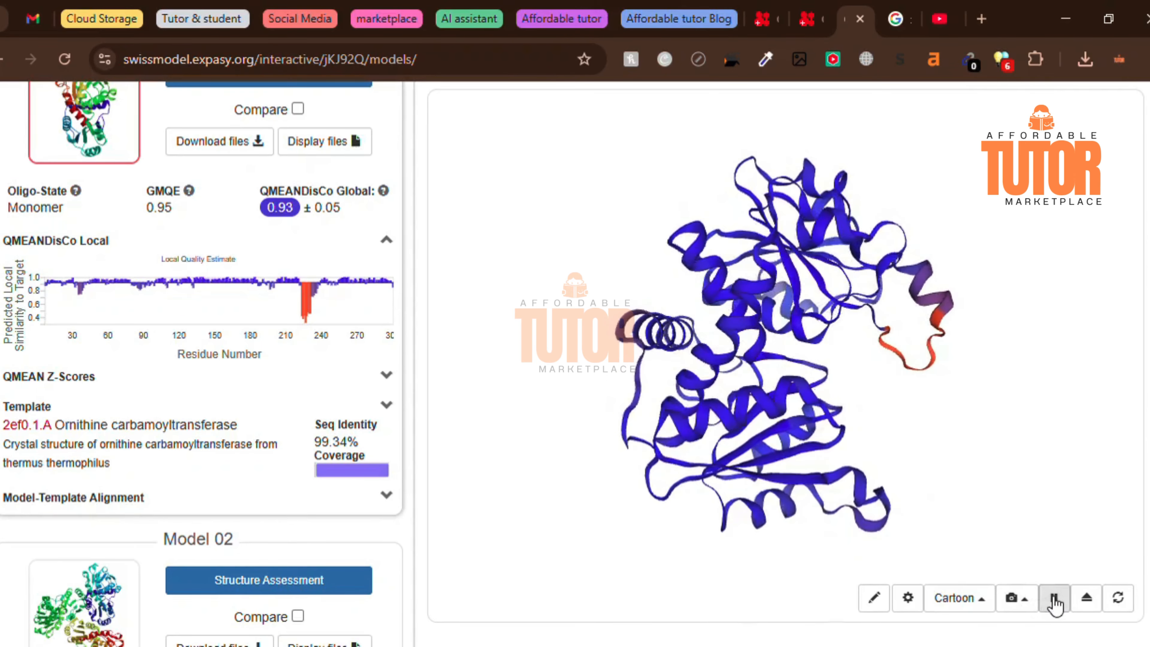
{"action": "left_click", "coordinate": [1056, 603]}
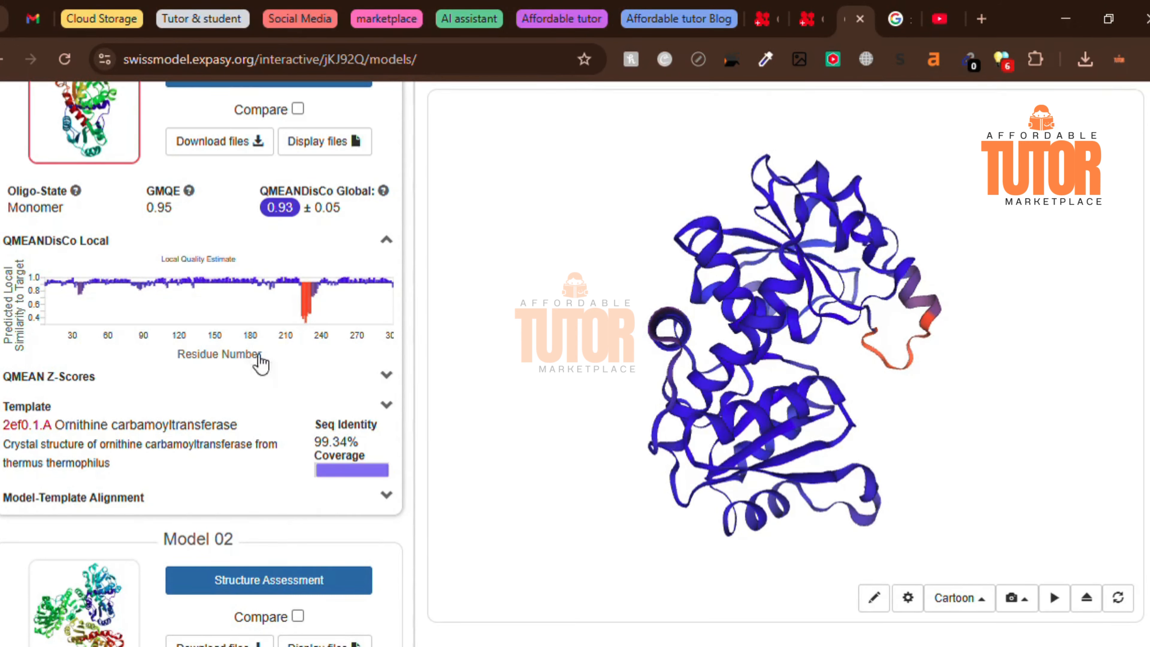
{"action": "scroll", "coordinate": [208, 403], "scroll_direction": "down", "scroll_amount": 5}
{"action": "scroll", "coordinate": [209, 410], "scroll_direction": "down", "scroll_amount": 2}
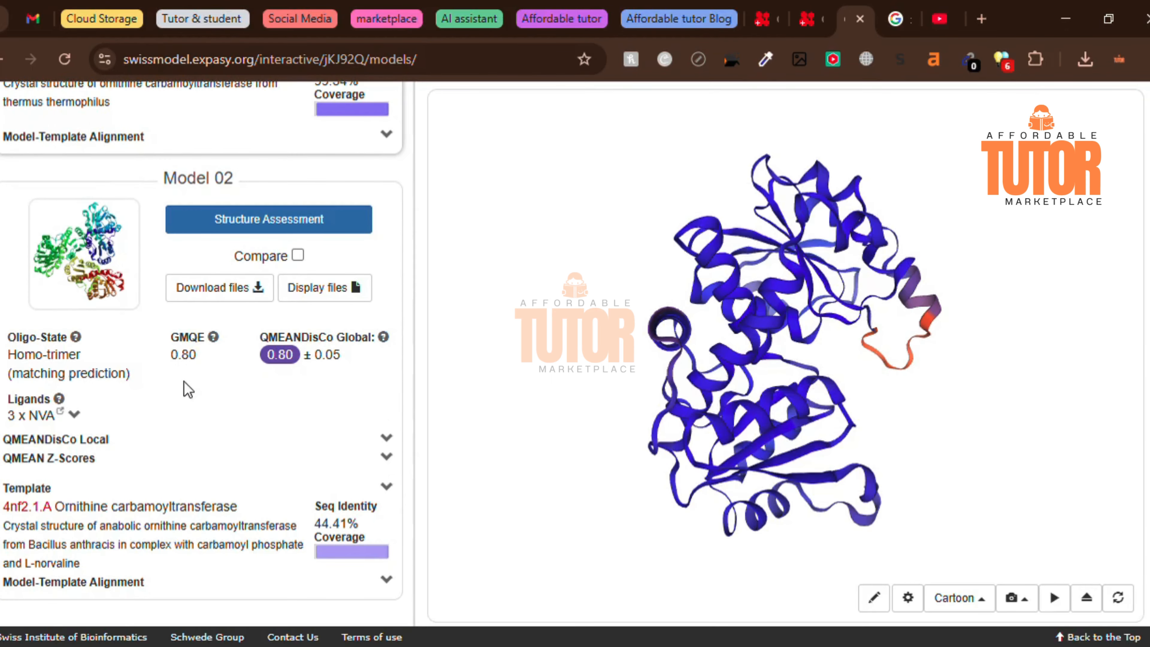
{"action": "scroll", "coordinate": [187, 390], "scroll_direction": "up", "scroll_amount": 10}
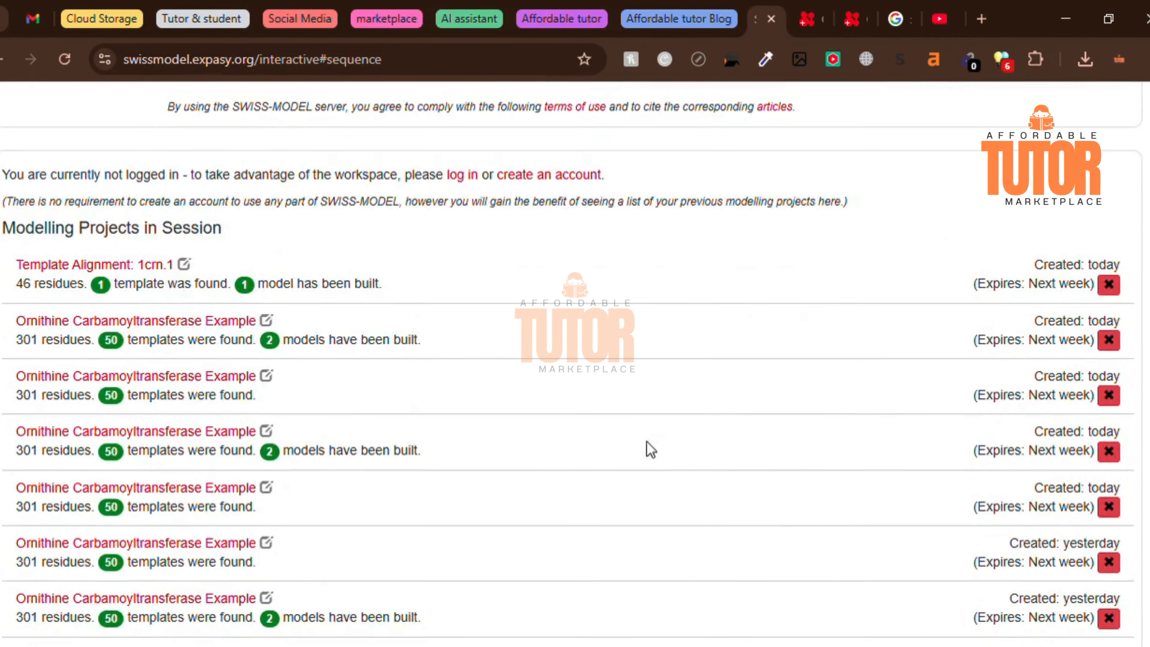
- Return to the new project page and open the most recent Ornithine Carbamoyltransferase Example from the session's modelling projects
{"action": "scroll", "coordinate": [347, 334], "scroll_direction": "up", "scroll_amount": 8}
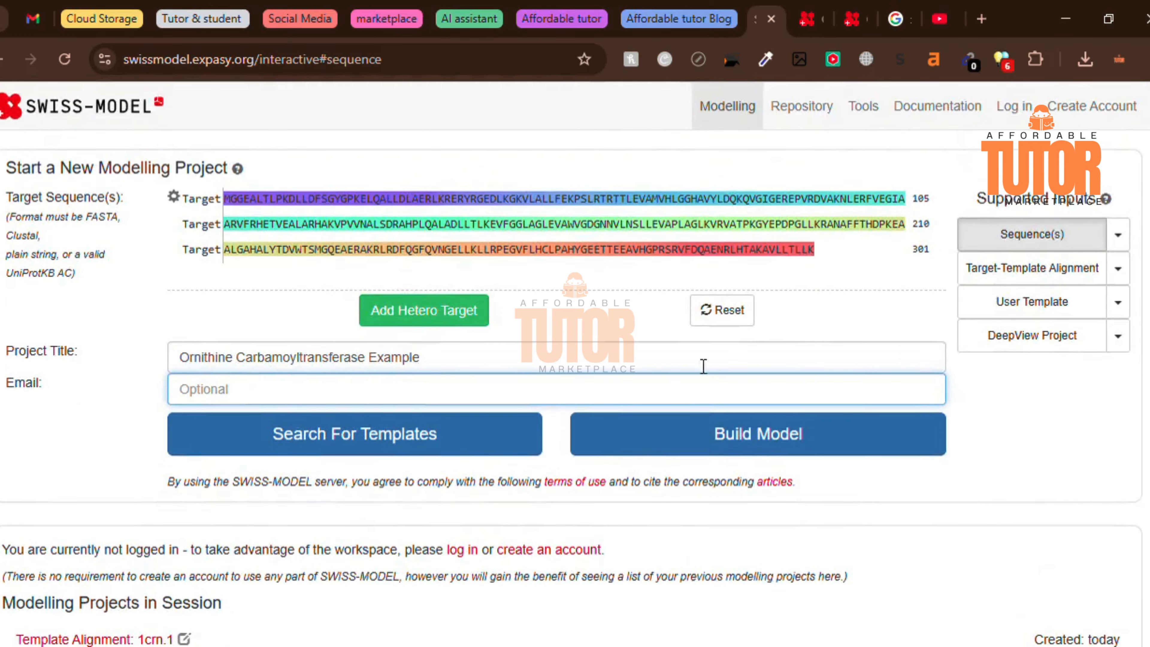
{"action": "scroll", "coordinate": [566, 473], "scroll_direction": "down", "scroll_amount": 4}
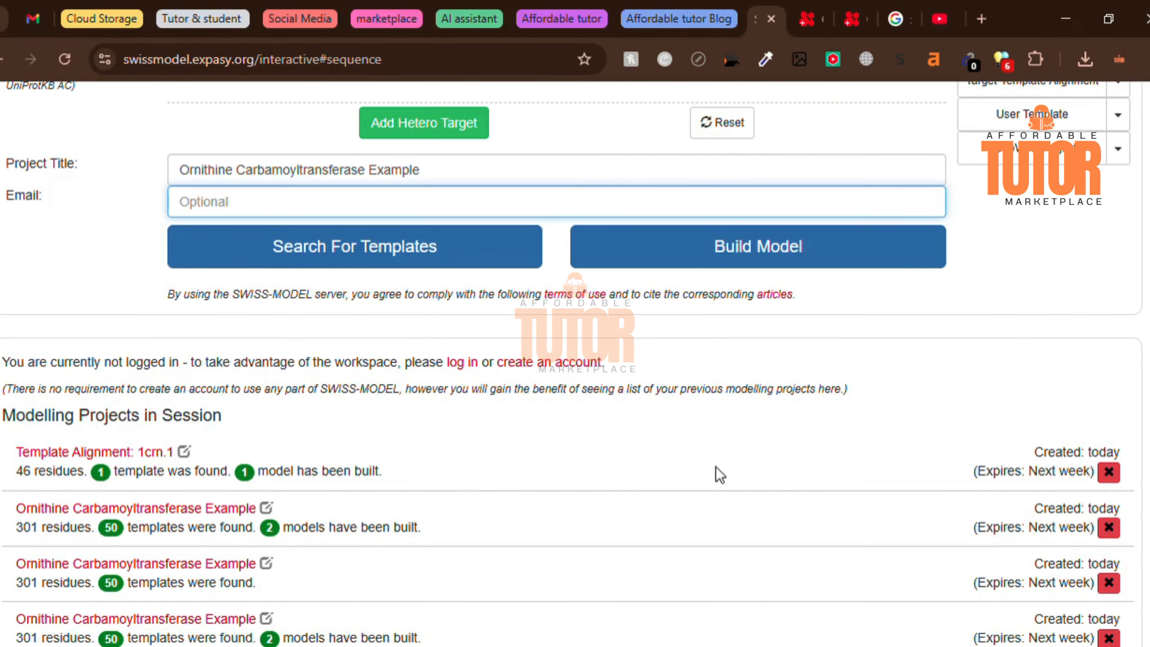
{"action": "scroll", "coordinate": [446, 532], "scroll_direction": "down", "scroll_amount": 7}
{"action": "scroll", "coordinate": [447, 532], "scroll_direction": "up", "scroll_amount": 10}
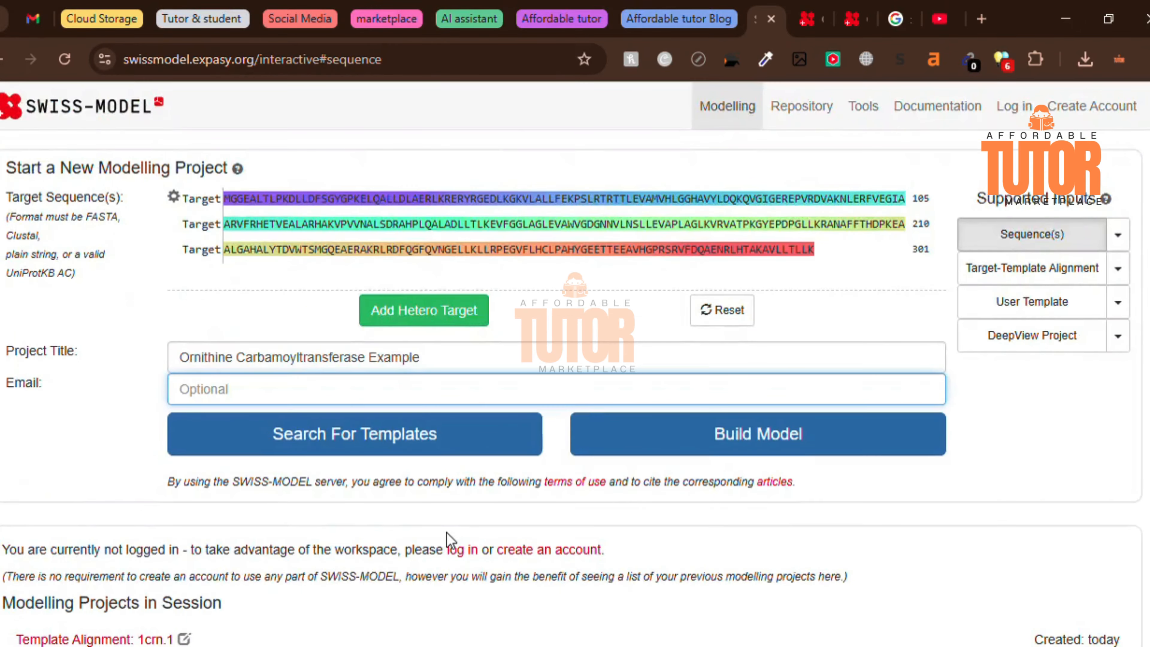
{"action": "scroll", "coordinate": [446, 532], "scroll_direction": "down", "scroll_amount": 7}
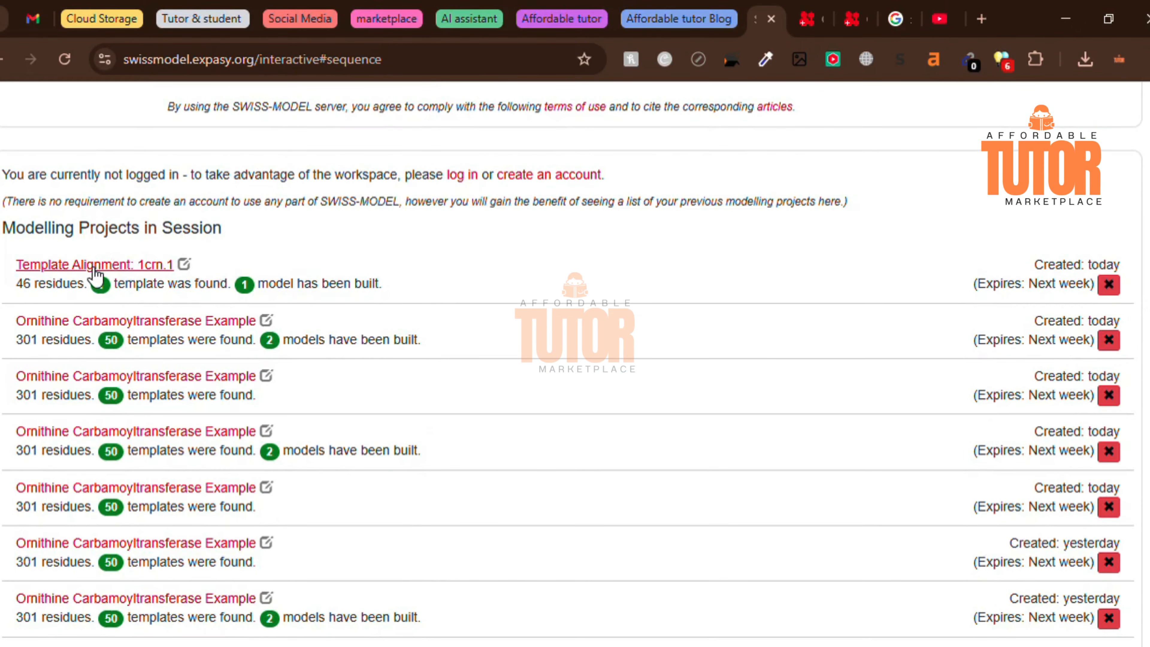
{"action": "left_click", "coordinate": [162, 323]}
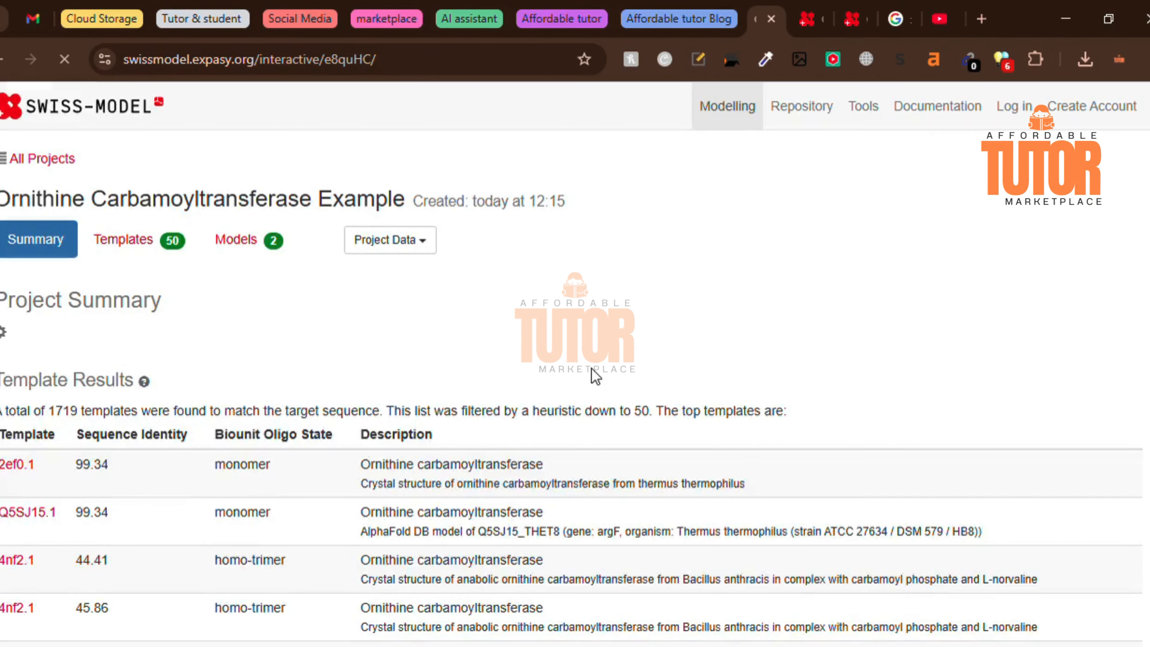
- Review the opened project's summary, template results and models, and return to the session's list of modelling projects
{"action": "scroll", "coordinate": [506, 351], "scroll_direction": "down", "scroll_amount": 3}
{"action": "scroll", "coordinate": [506, 351], "scroll_direction": "up", "scroll_amount": 3}
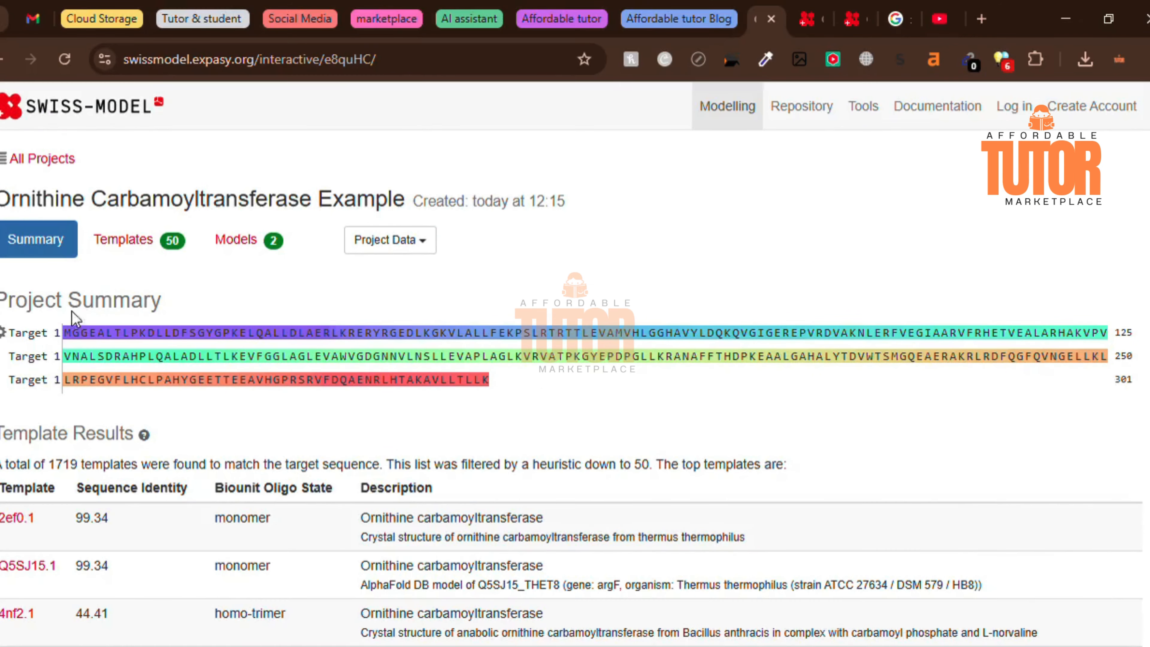
{"action": "left_click", "coordinate": [120, 245]}
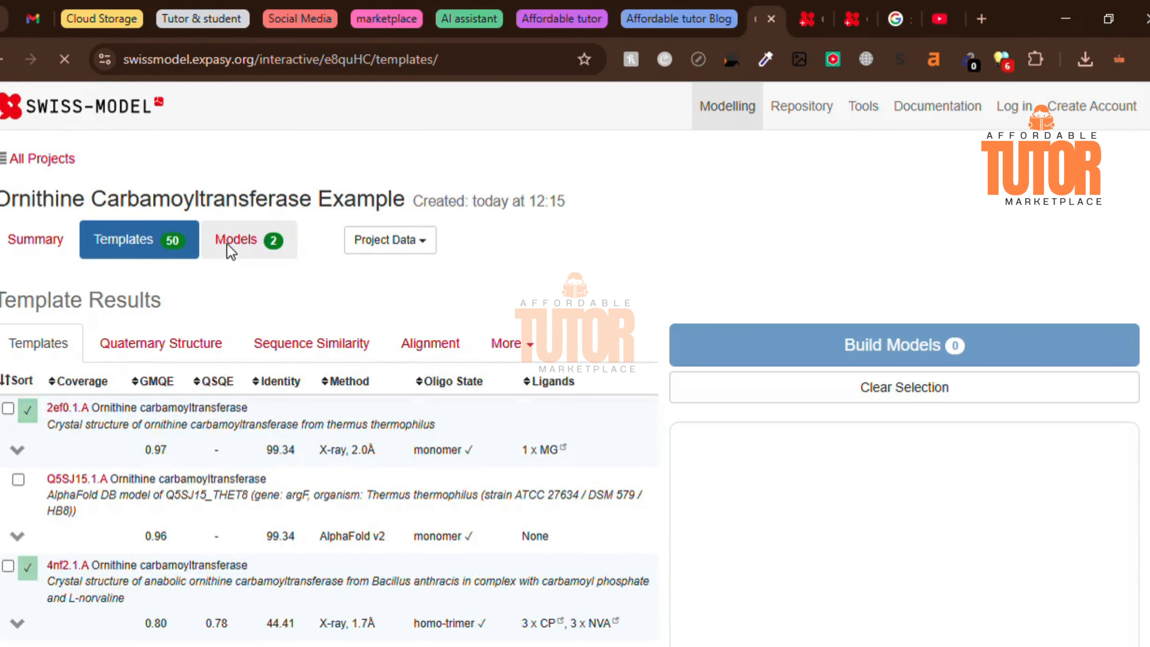
{"action": "left_click", "coordinate": [233, 247]}
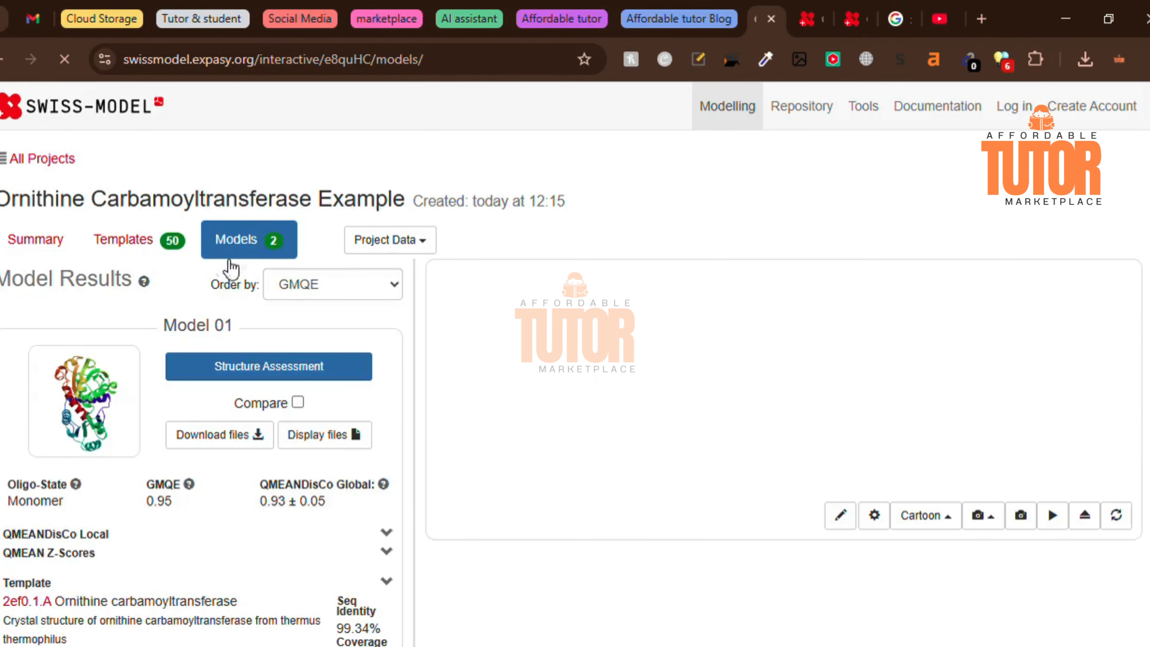
{"action": "scroll", "coordinate": [175, 465], "scroll_direction": "down", "scroll_amount": 10}
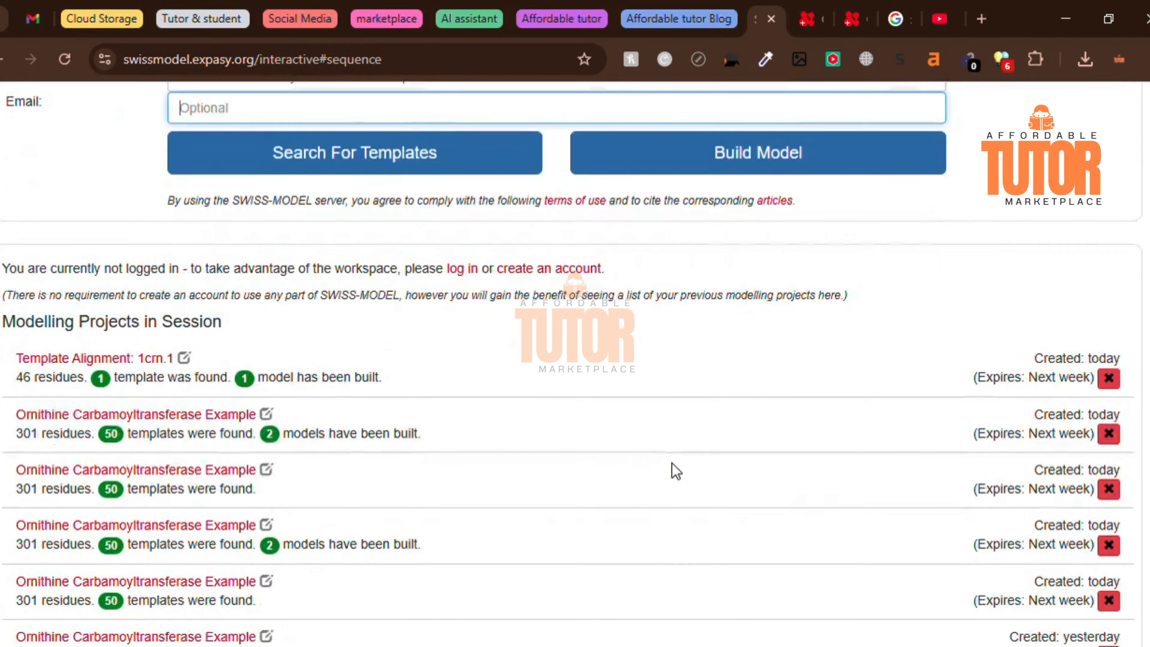
{"action": "scroll", "coordinate": [661, 458], "scroll_direction": "down", "scroll_amount": 2}
{"action": "scroll", "coordinate": [346, 337], "scroll_direction": "up", "scroll_amount": 8}
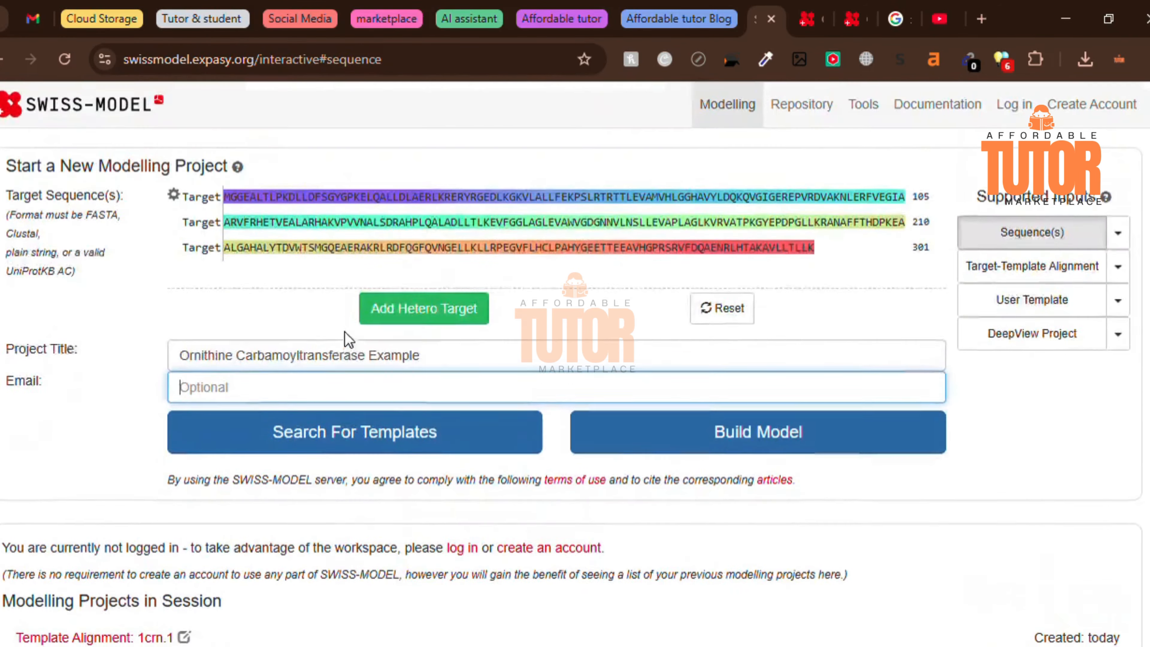
{"action": "scroll", "coordinate": [703, 365], "scroll_direction": "down", "scroll_amount": 4}
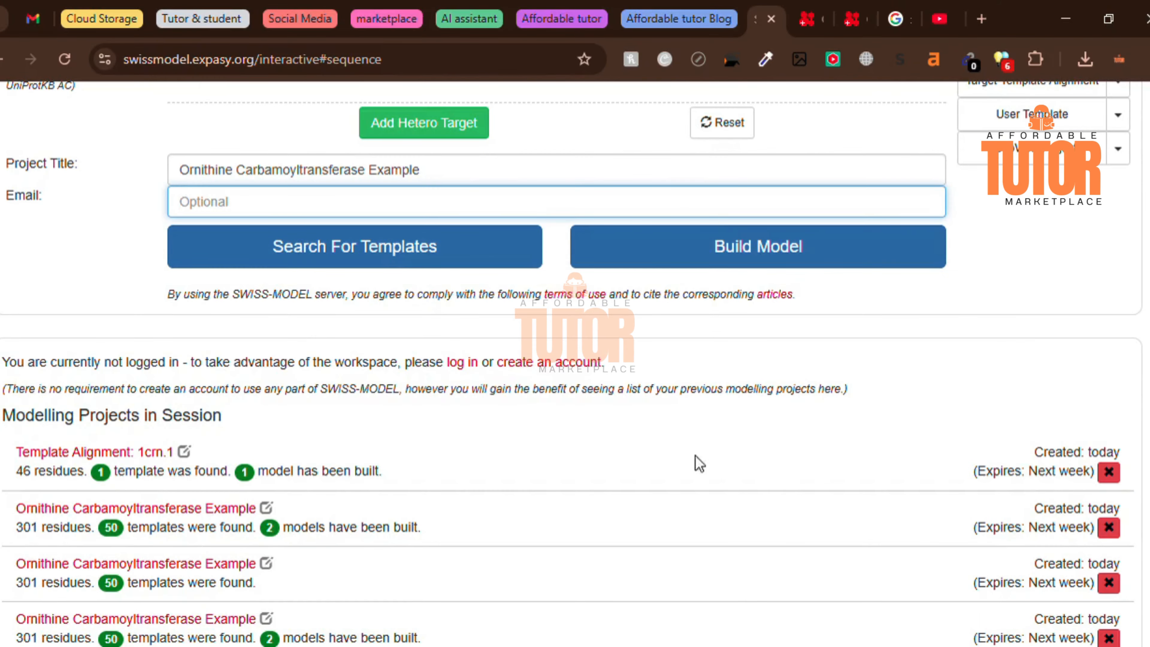